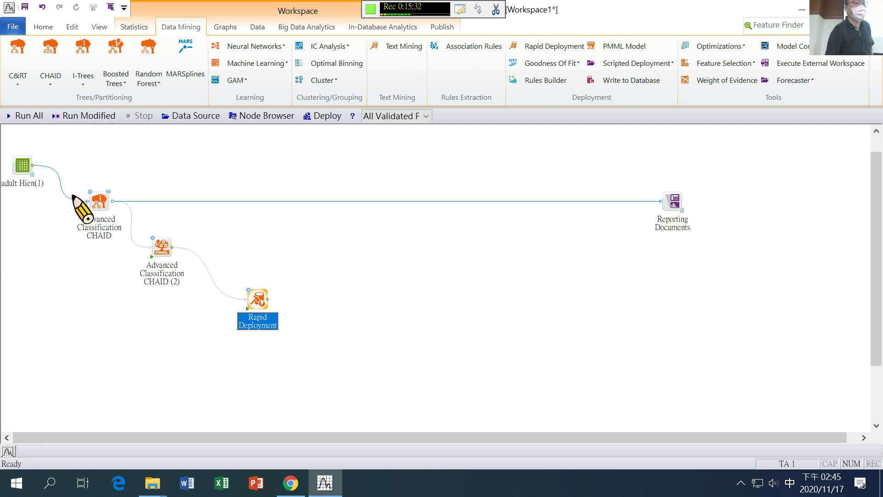
Step: Turn on Embed Document On Save for the Advanced Classification CHAID, CHAID (2), Rapid Deployment and Reporting Documents nodes
{"action": "right_click", "coordinate": [103, 213]}
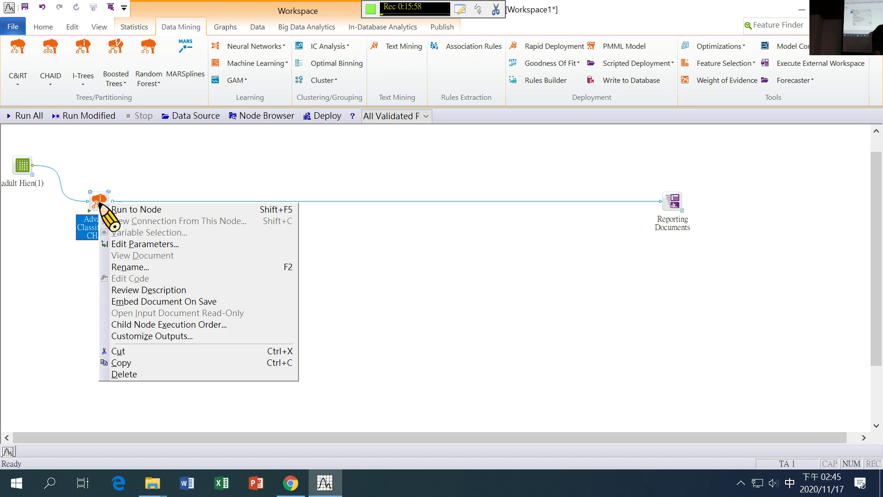
{"action": "left_click", "coordinate": [142, 303]}
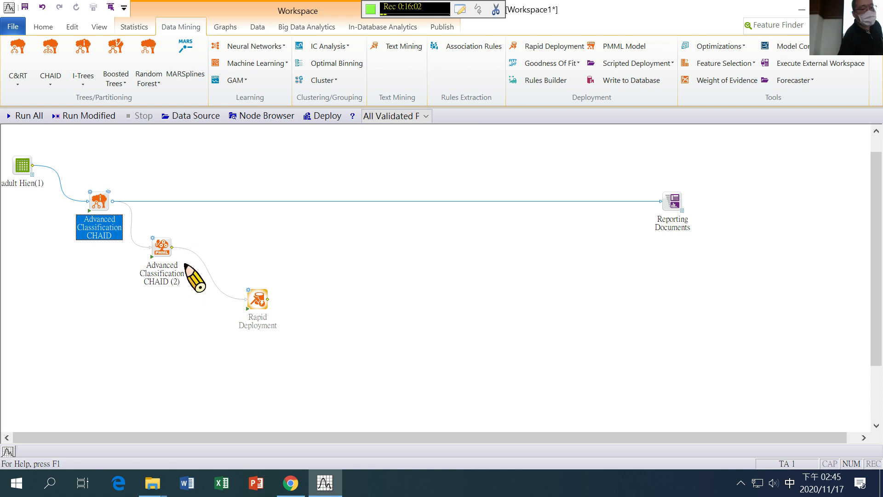
{"action": "right_click", "coordinate": [168, 252]}
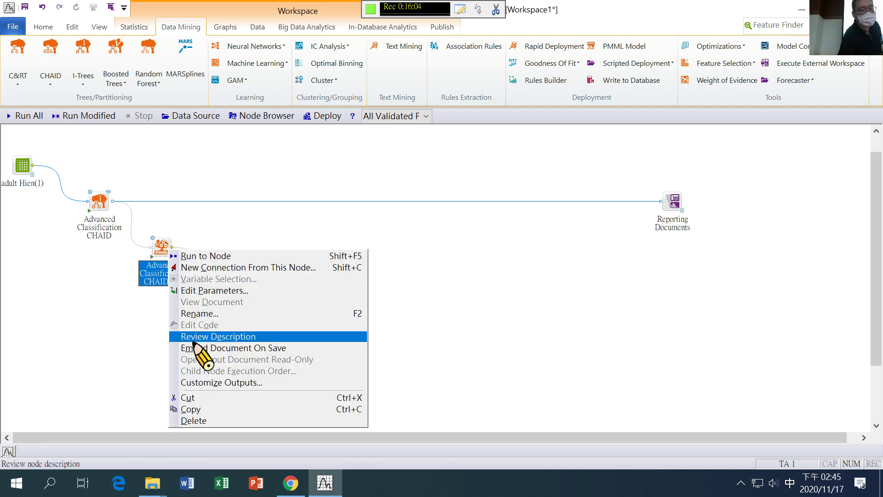
{"action": "left_click", "coordinate": [197, 348]}
{"action": "left_click", "coordinate": [259, 300]}
{"action": "right_click", "coordinate": [261, 299]}
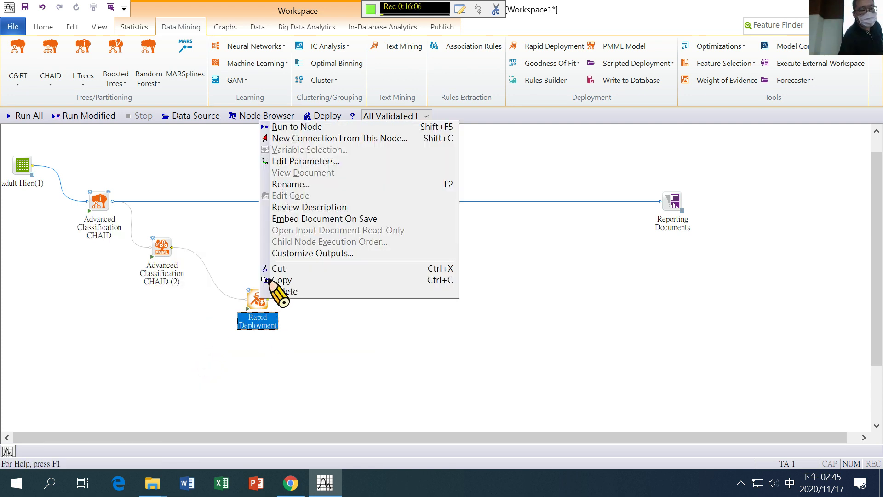
{"action": "left_click", "coordinate": [295, 218]}
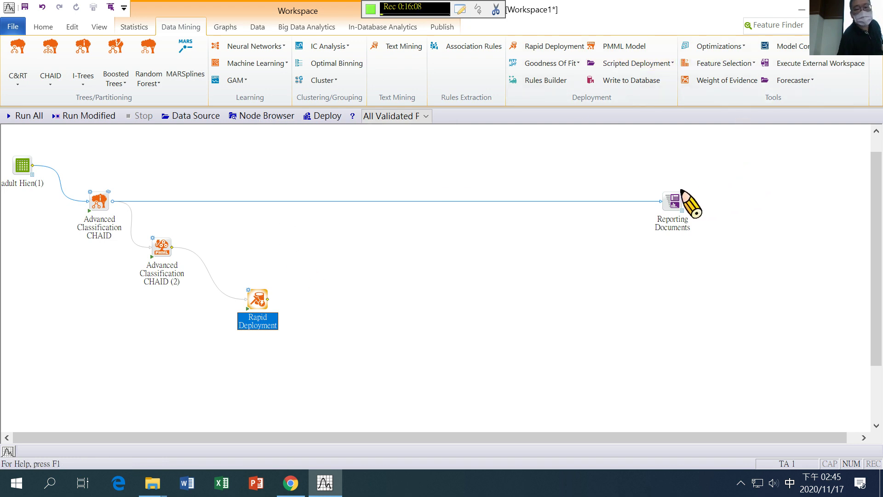
{"action": "right_click", "coordinate": [675, 202]}
{"action": "left_click", "coordinate": [712, 298]}
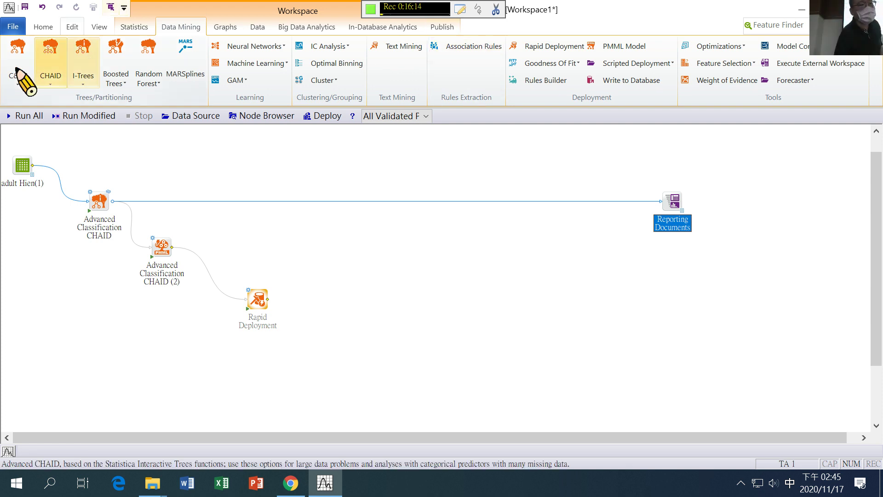
Step: Save Workspace1 under its existing name
{"action": "left_click", "coordinate": [44, 26]}
{"action": "left_click", "coordinate": [83, 84]}
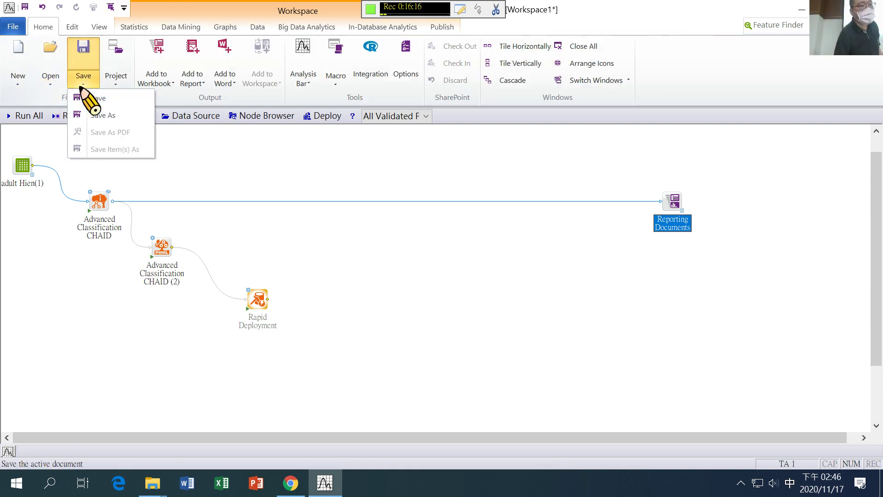
{"action": "left_click", "coordinate": [88, 95]}
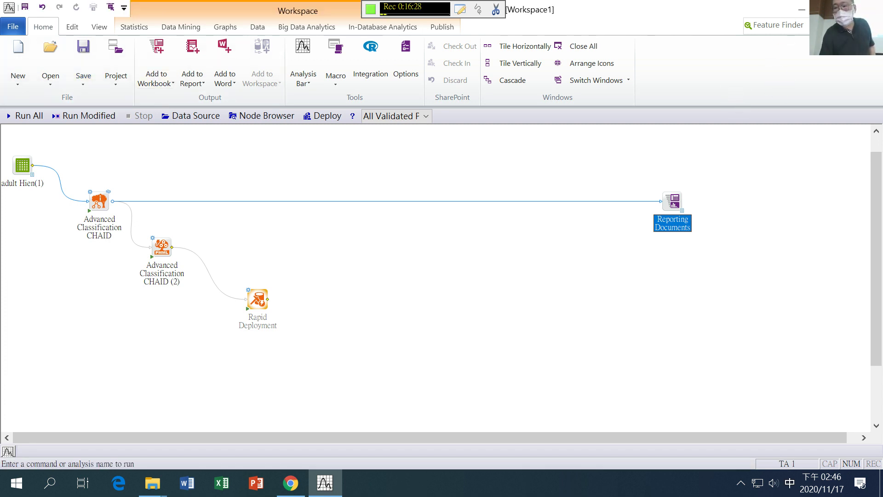
Step: Start closing the program, saving the changes to Workspace 3.11 but cancelling at UTS Big data workspace
{"action": "left_click", "coordinate": [867, 5]}
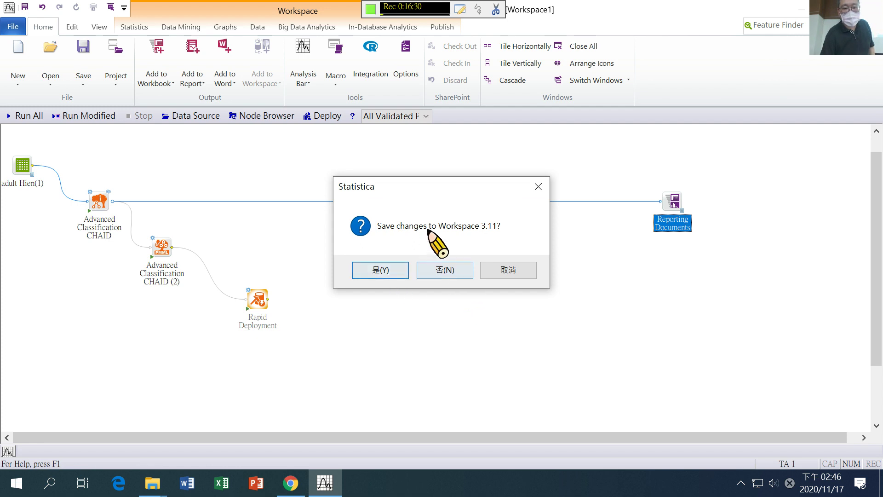
{"action": "left_click", "coordinate": [398, 271]}
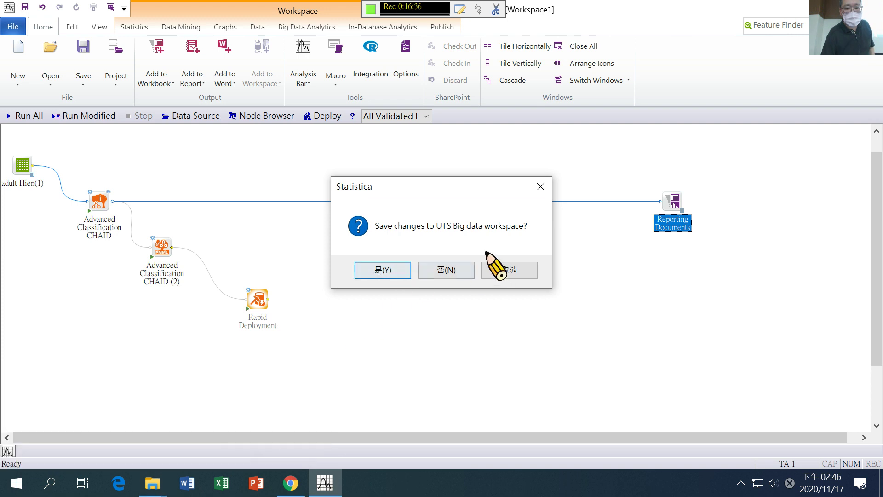
{"action": "left_click", "coordinate": [528, 273]}
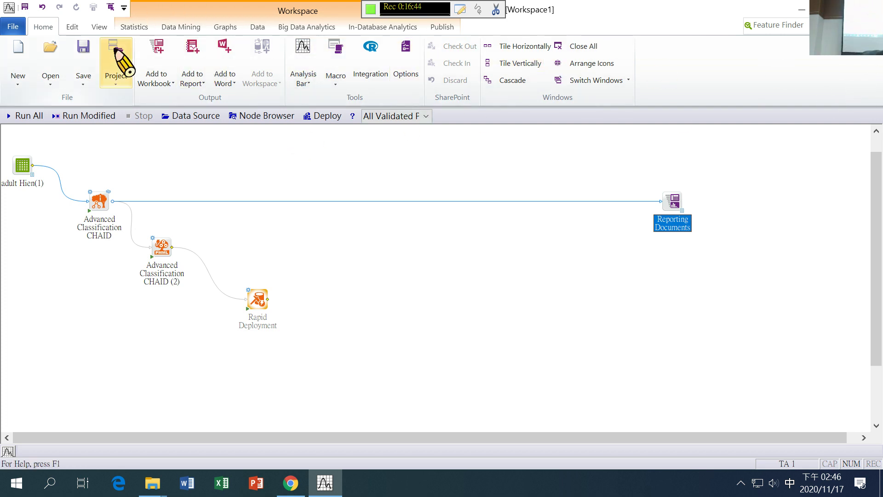
Step: Minimize the background desktop folder window and close Statistica, saving the changes to UTS Big data workspace
{"action": "left_click", "coordinate": [324, 483]}
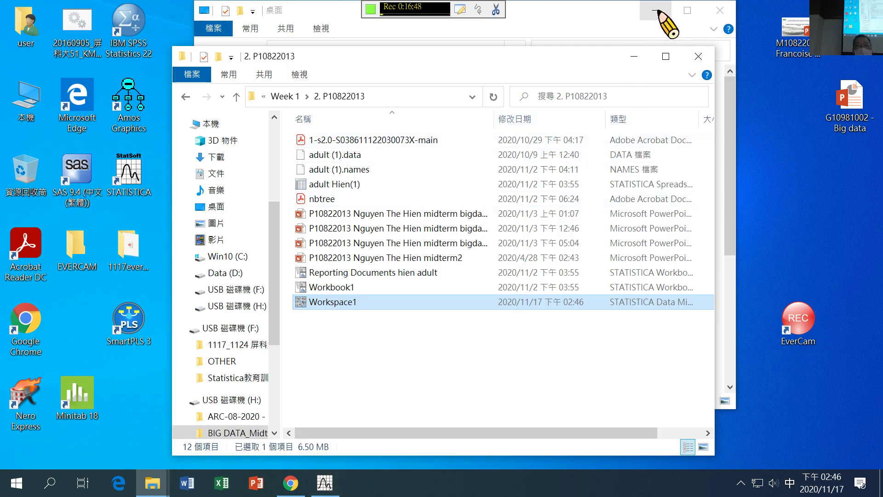
{"action": "left_click", "coordinate": [637, 15]}
{"action": "left_click", "coordinate": [647, 13]}
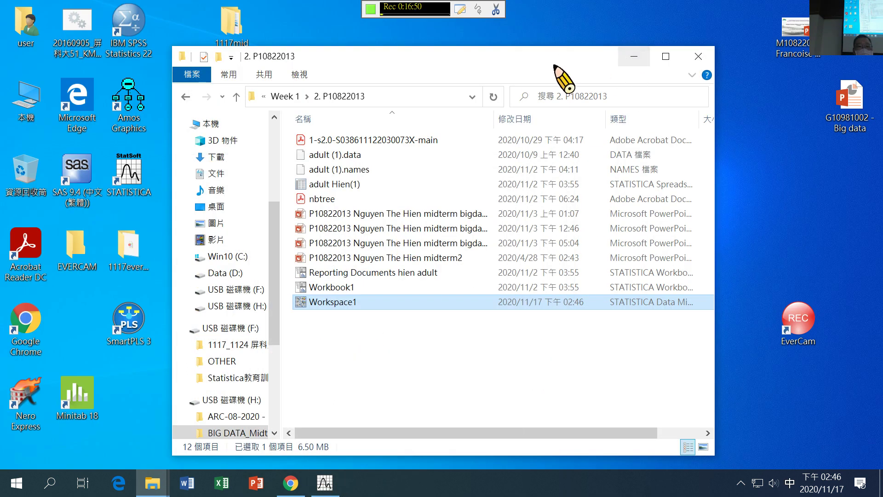
{"action": "left_click", "coordinate": [334, 483]}
{"action": "key", "text": "alt+F4"}
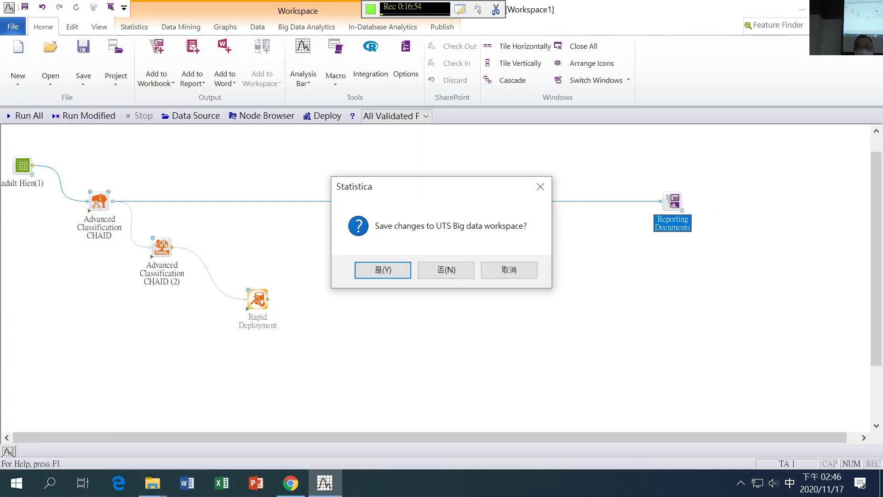
{"action": "left_click", "coordinate": [385, 271]}
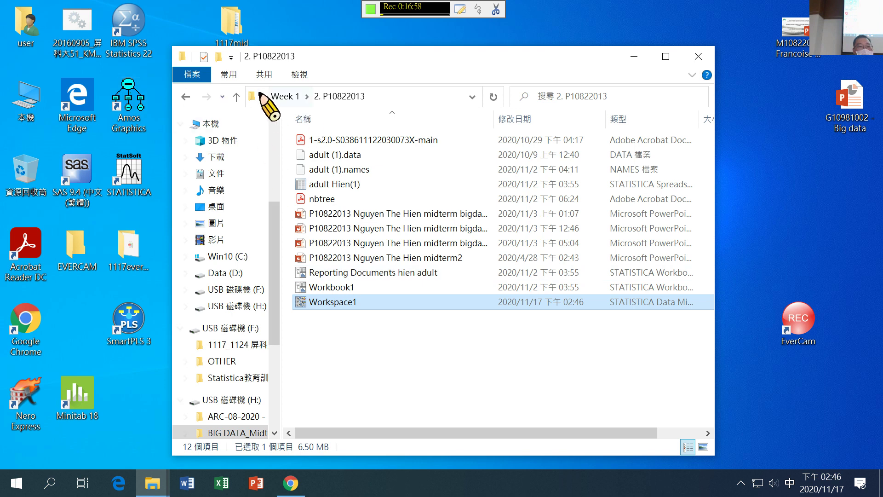
Step: Reopen Workspace1 from the second student's folder in Week 1
{"action": "left_click", "coordinate": [186, 99]}
{"action": "double_click", "coordinate": [317, 139]}
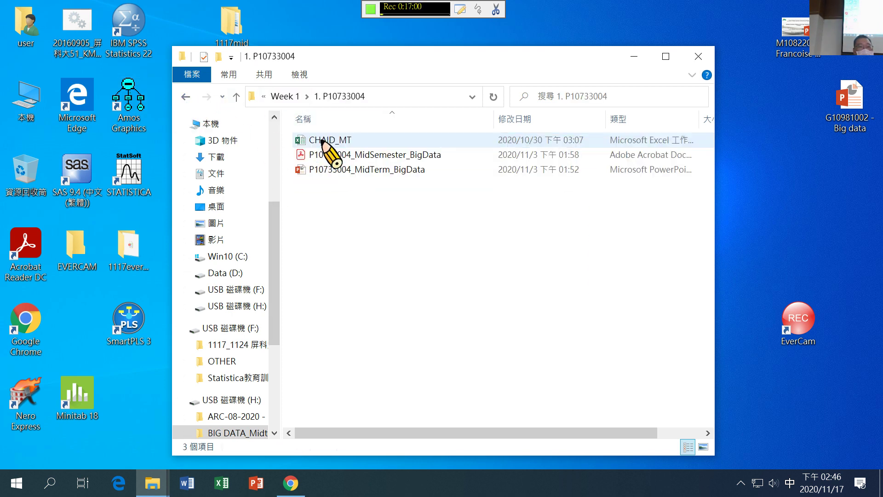
{"action": "left_click", "coordinate": [187, 96]}
{"action": "double_click", "coordinate": [327, 154]}
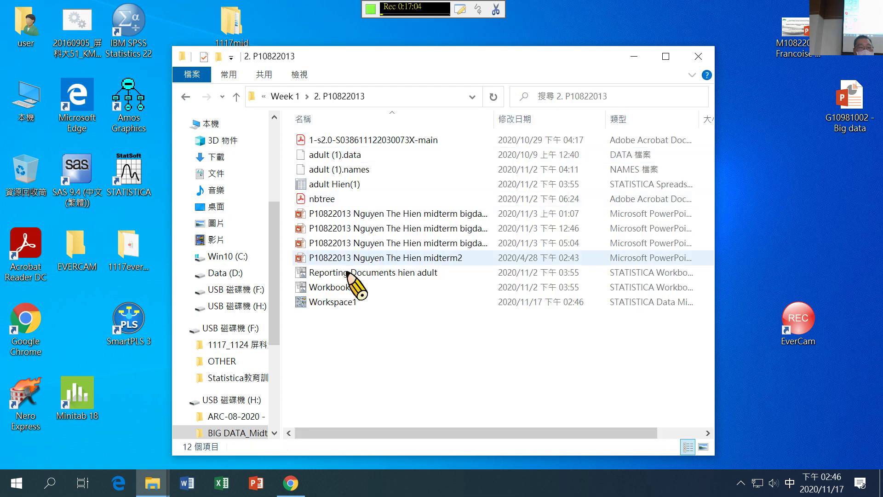
{"action": "left_click", "coordinate": [322, 302]}
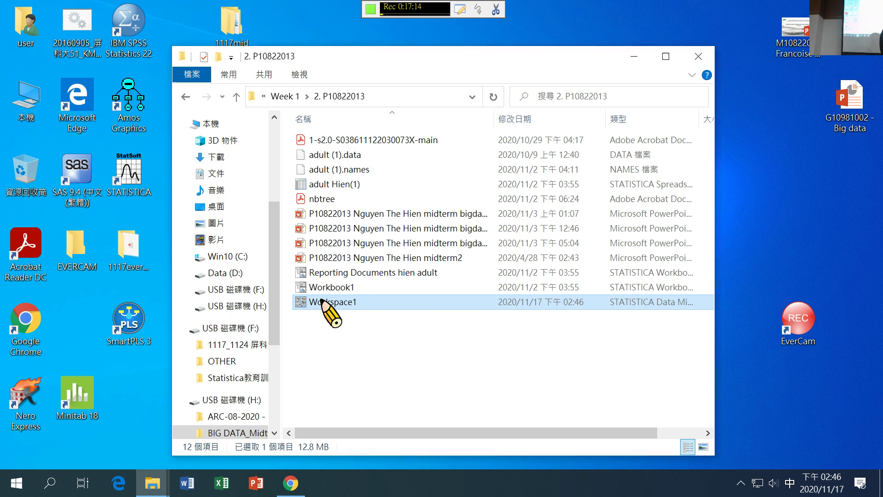
{"action": "double_click", "coordinate": [322, 302]}
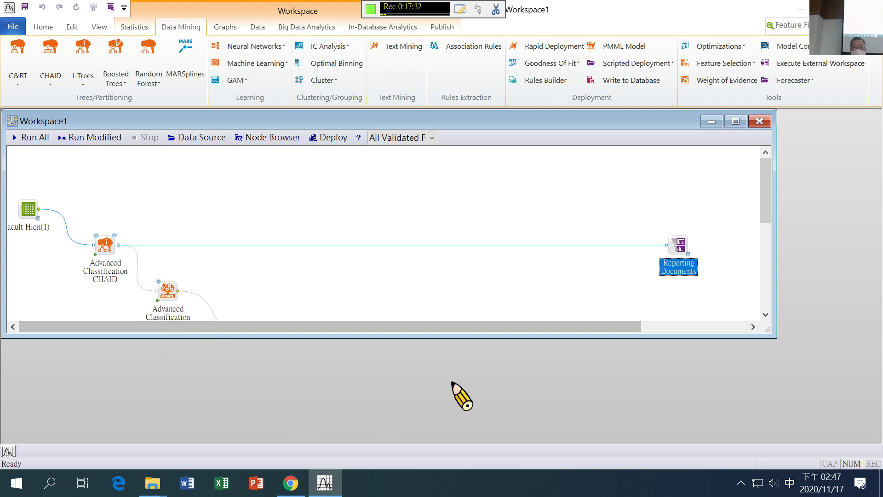
Step: Maximize Workspace1, check the Embed Document On Save setting of the Advanced Classification CHAID node, and close the program
{"action": "left_click", "coordinate": [736, 121]}
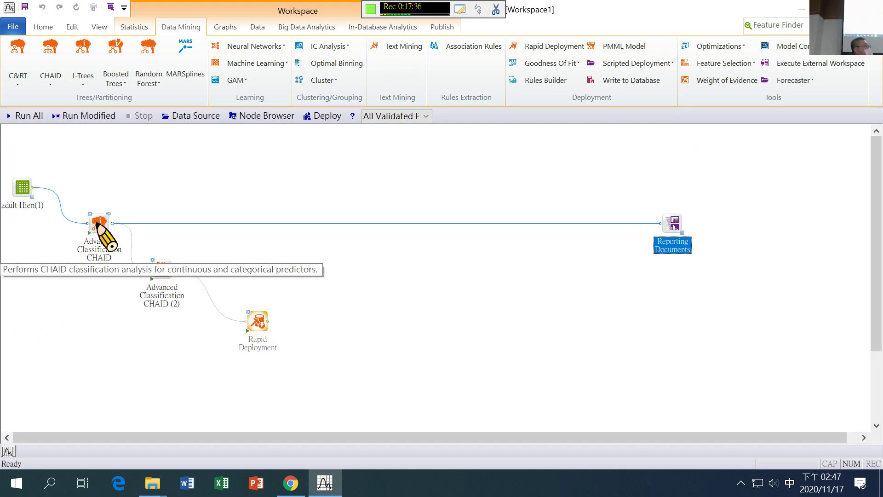
{"action": "right_click", "coordinate": [97, 225]}
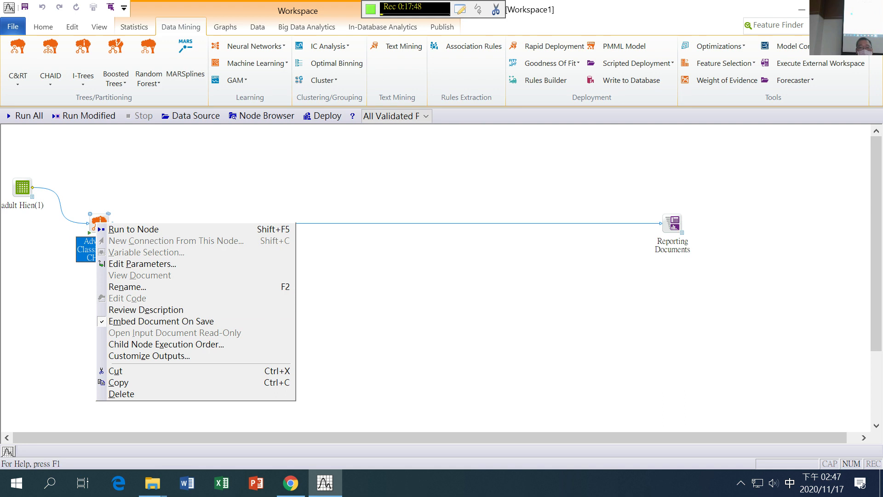
{"action": "key", "text": "alt+F4"}
Step: Open Workspace 3.11 from the third student's folder in Week 1 and maximize its window
{"action": "left_click", "coordinate": [185, 96]}
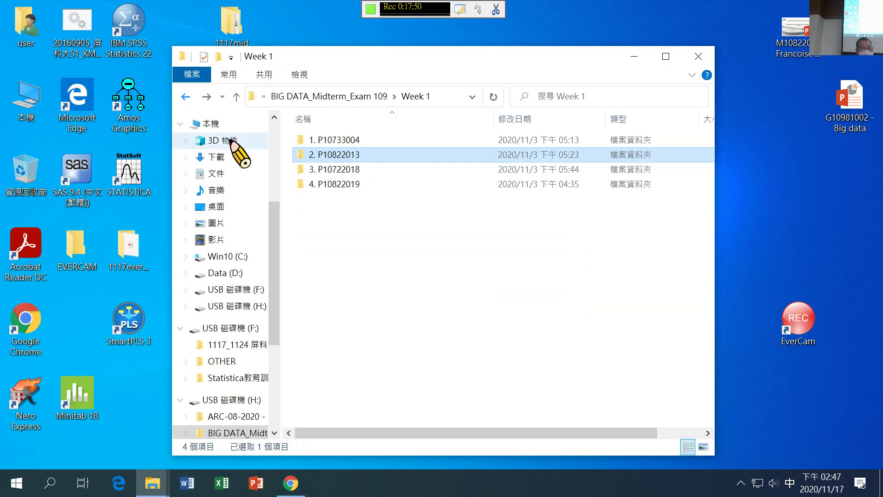
{"action": "double_click", "coordinate": [324, 171]}
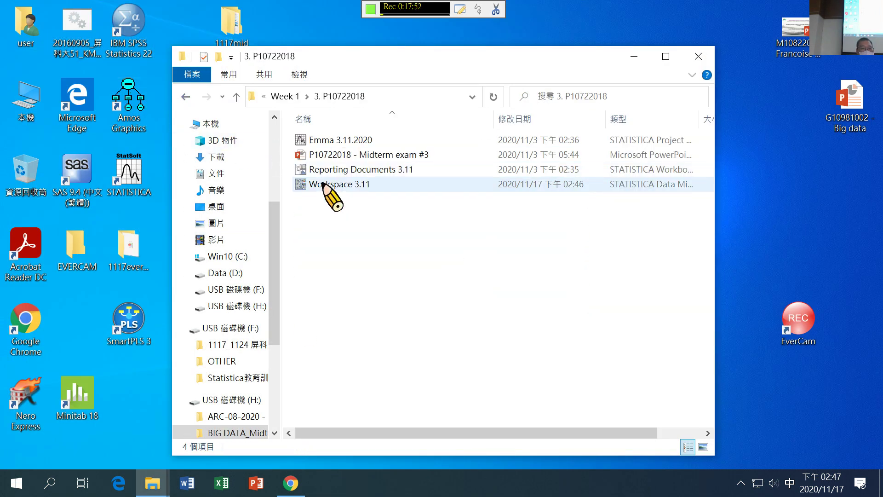
{"action": "left_click", "coordinate": [324, 184]}
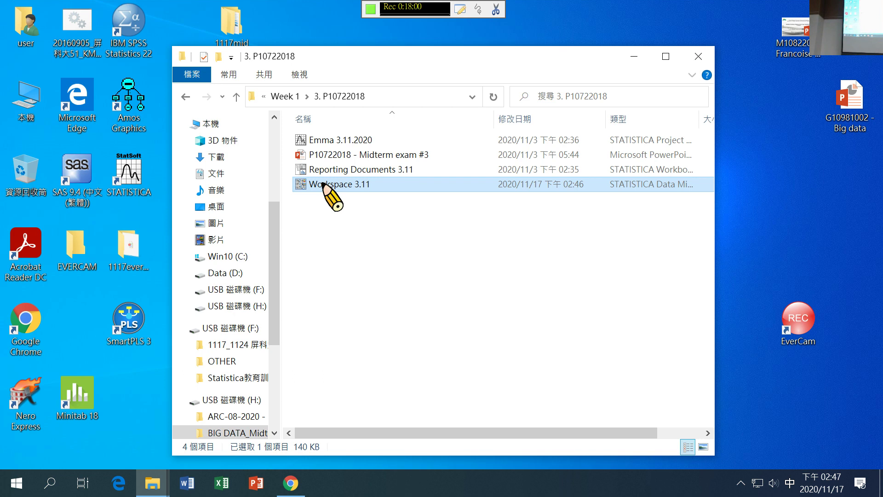
{"action": "double_click", "coordinate": [325, 184]}
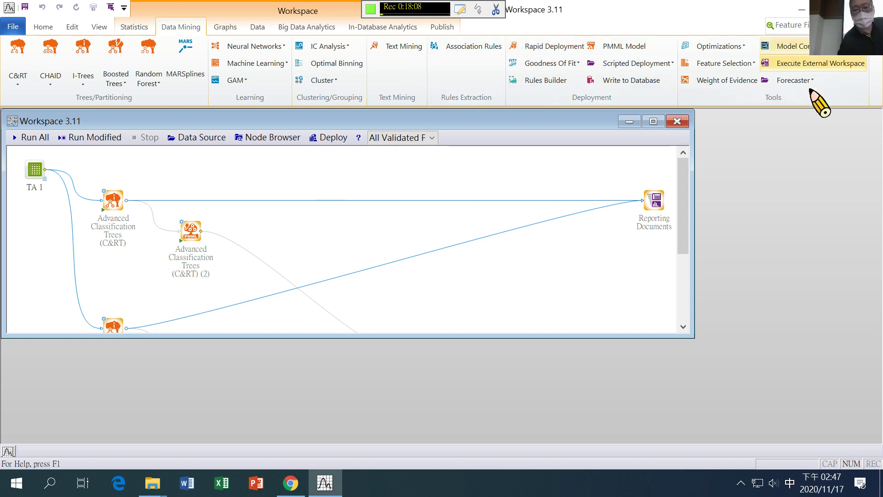
{"action": "left_click", "coordinate": [654, 121]}
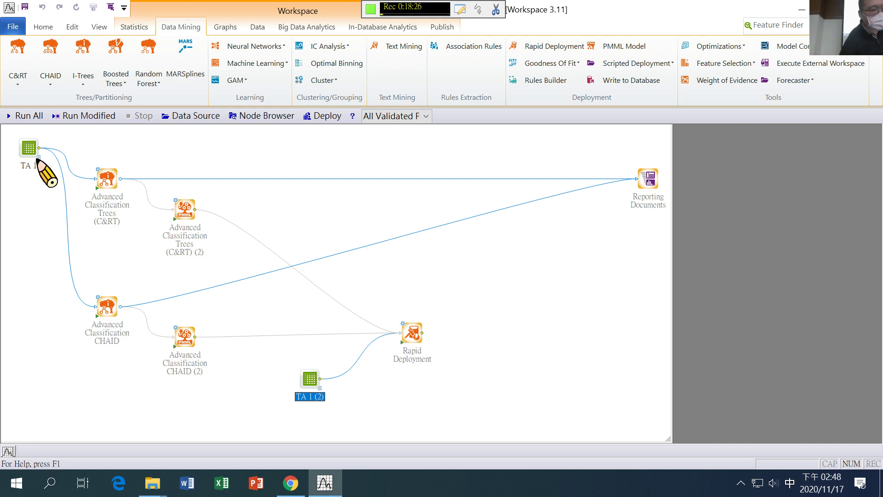
Step: Examine the TA 1 data spreadsheet through its cases, and close the program
{"action": "double_click", "coordinate": [37, 159]}
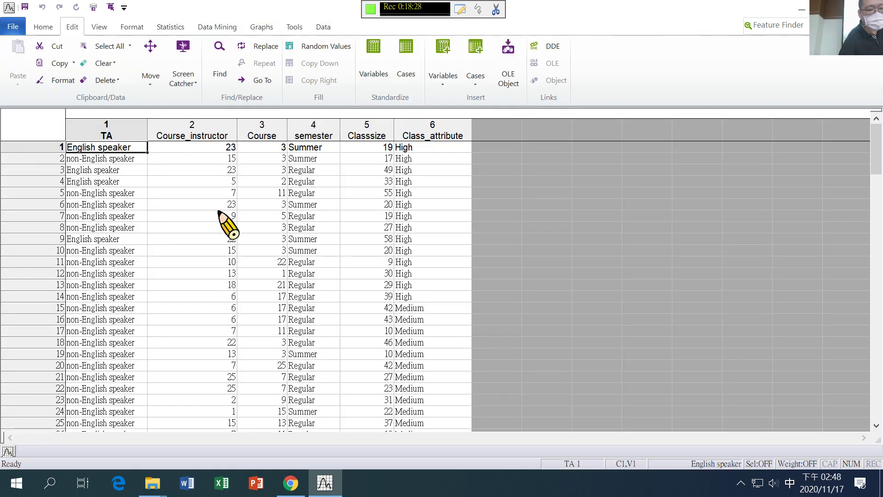
{"action": "scroll", "coordinate": [259, 236], "scroll_direction": "down", "scroll_amount": 8}
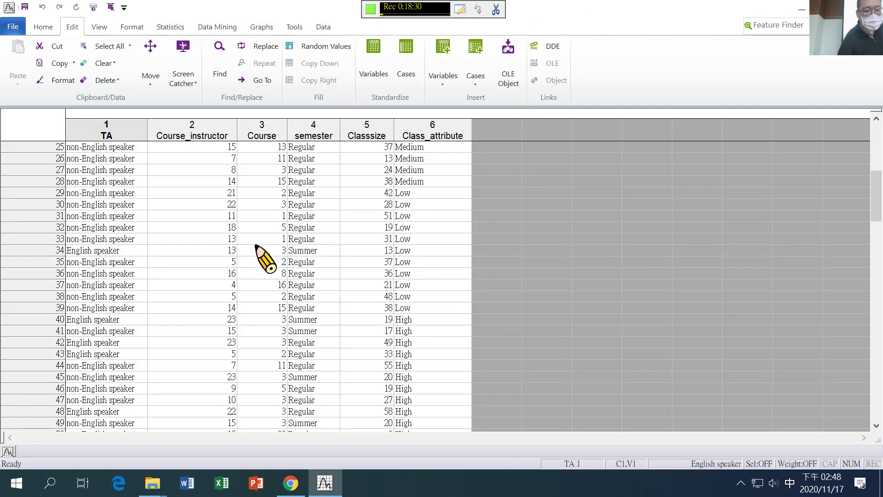
{"action": "scroll", "coordinate": [256, 246], "scroll_direction": "down", "scroll_amount": 3}
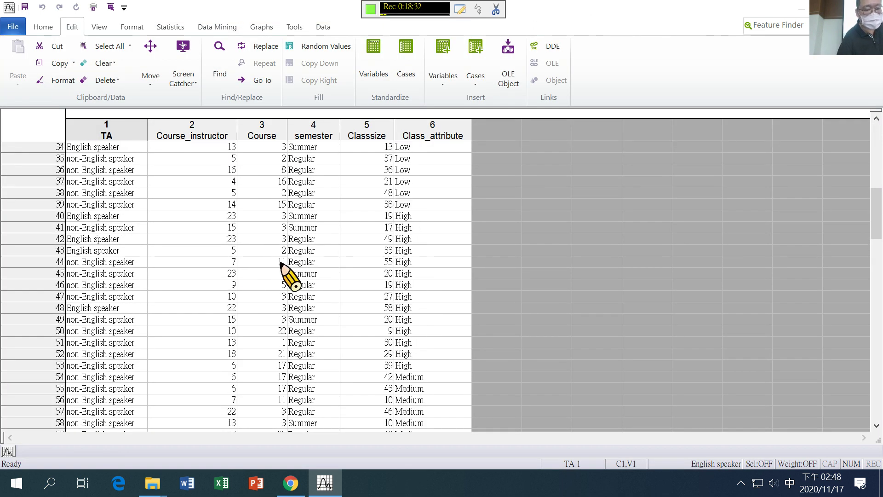
{"action": "scroll", "coordinate": [281, 264], "scroll_direction": "down", "scroll_amount": 13}
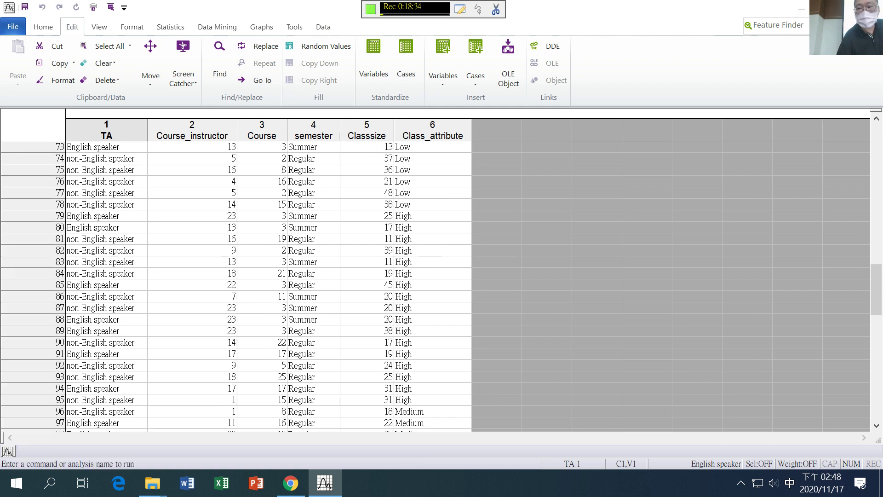
{"action": "key", "text": "alt+F4"}
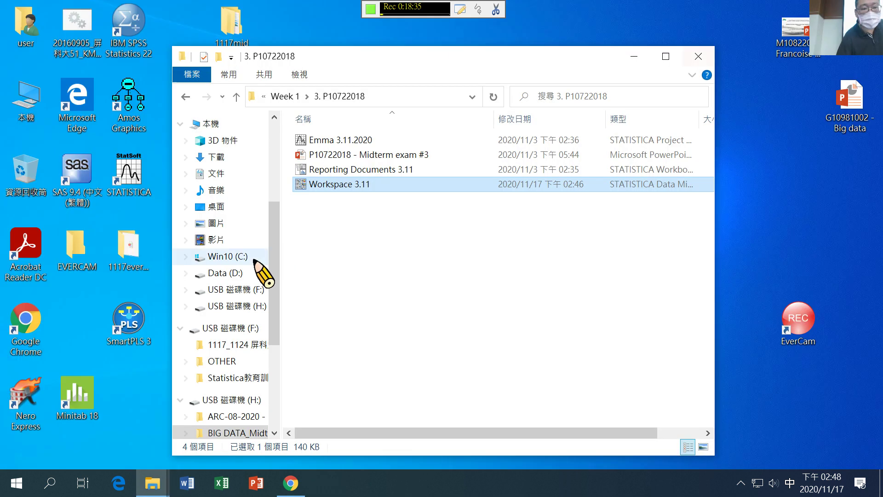
Step: Reopen Workspace 3.11 from the third student's folder in Week 1 and maximize its window
{"action": "double_click", "coordinate": [332, 185]}
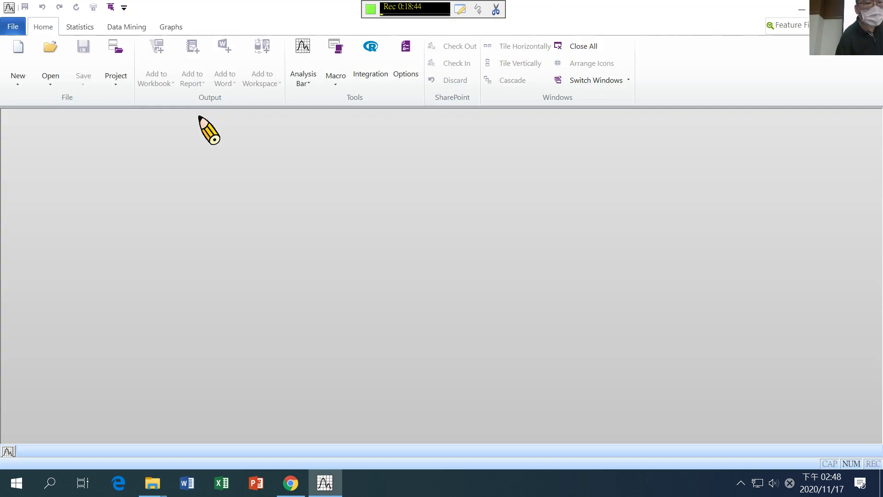
{"action": "left_click", "coordinate": [661, 119]}
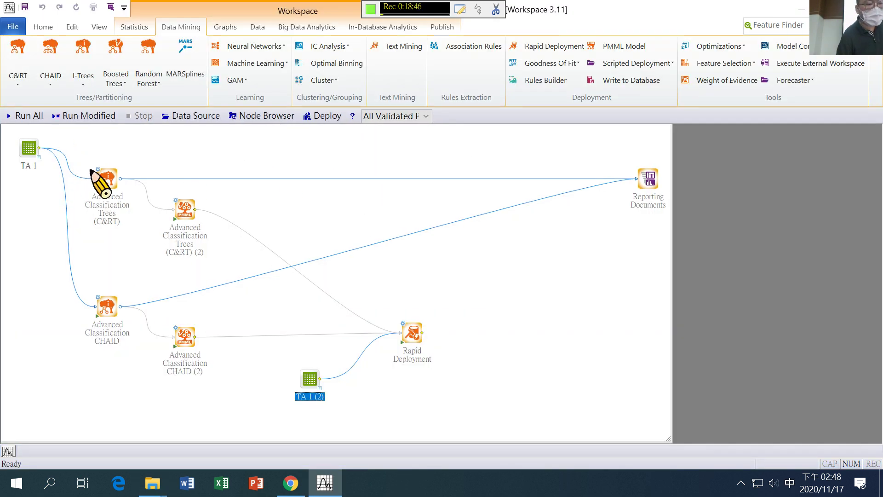
Step: Check the Embed Document On Save option of the classification and Rapid Deployment nodes, and switch it on for Reporting Documents
{"action": "right_click", "coordinate": [106, 174]}
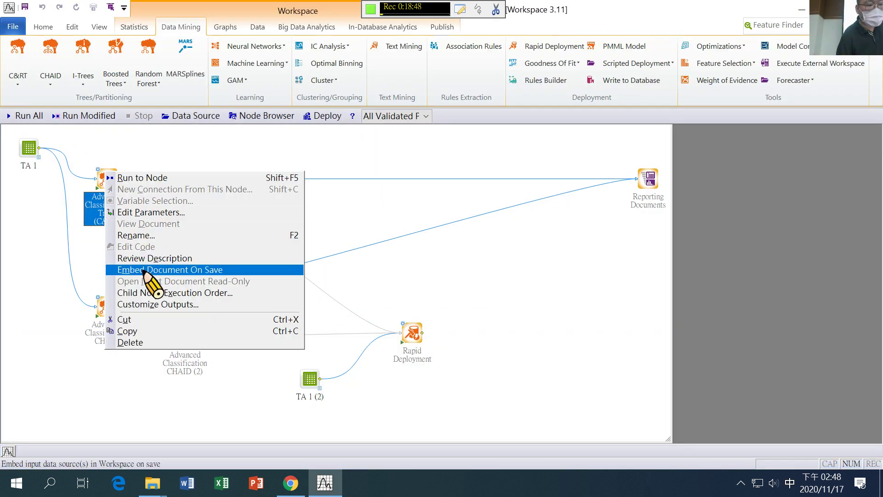
{"action": "key", "text": "Escape"}
{"action": "right_click", "coordinate": [183, 215]}
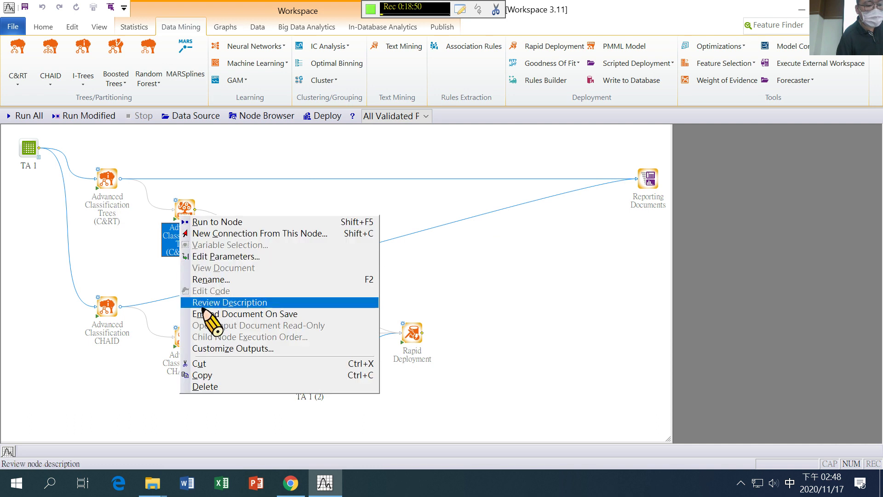
{"action": "key", "text": "Escape"}
{"action": "right_click", "coordinate": [109, 302]}
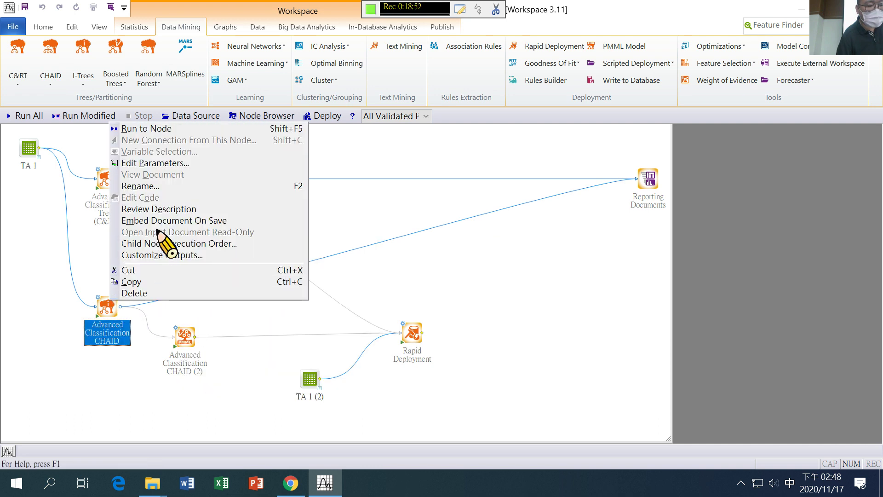
{"action": "key", "text": "Escape"}
{"action": "right_click", "coordinate": [189, 333]}
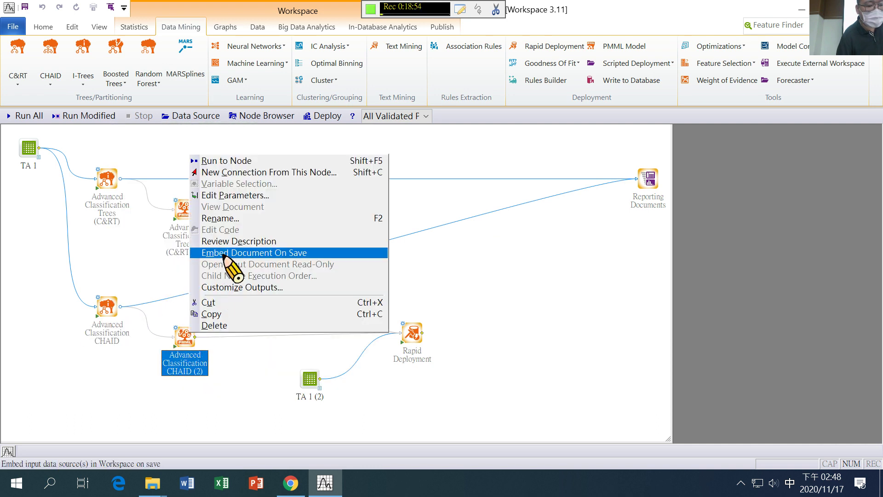
{"action": "key", "text": "Escape"}
{"action": "right_click", "coordinate": [414, 344]}
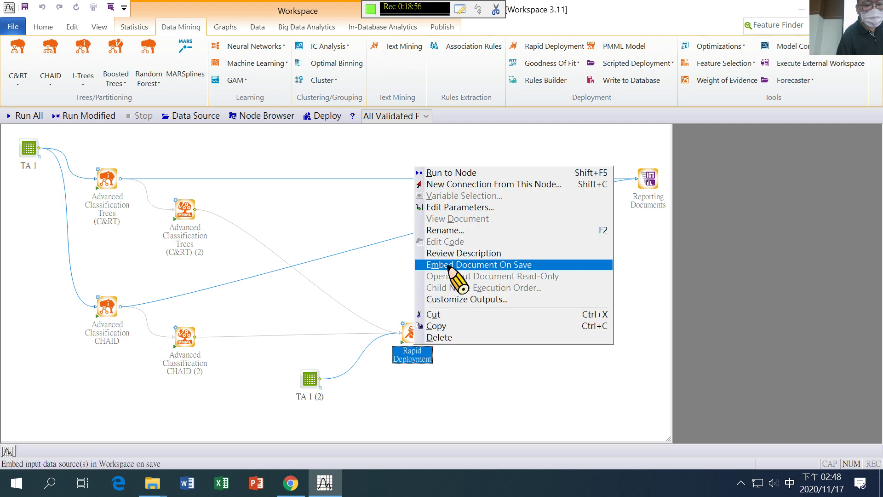
{"action": "key", "text": "Escape"}
{"action": "right_click", "coordinate": [645, 185]}
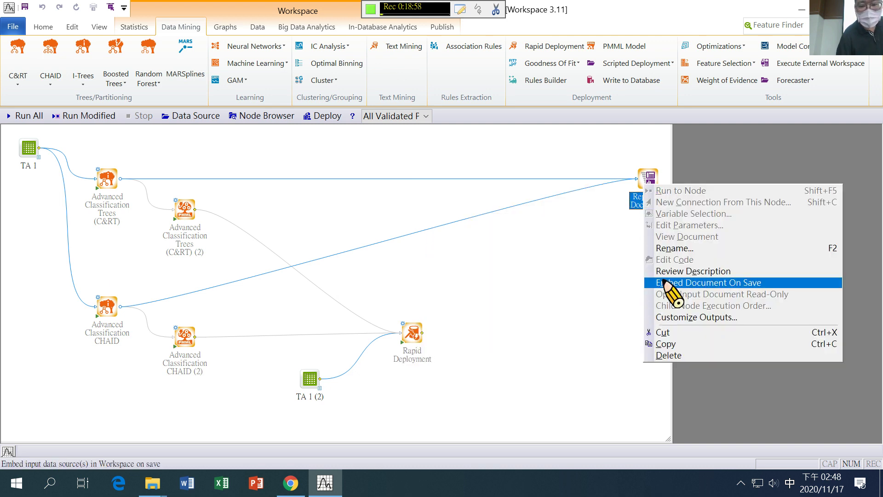
{"action": "left_click", "coordinate": [664, 282]}
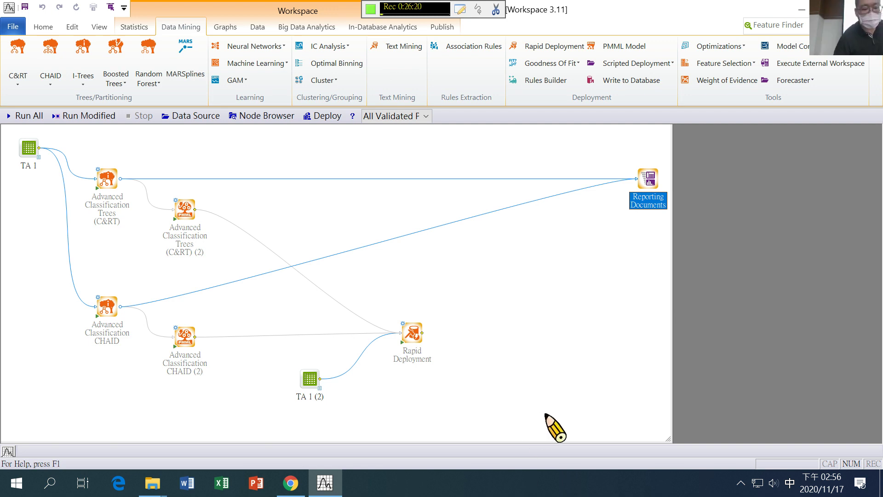
Step: Disable the connection from the TA 1 (2) data node to the Rapid Deployment node
{"action": "right_click", "coordinate": [360, 357]}
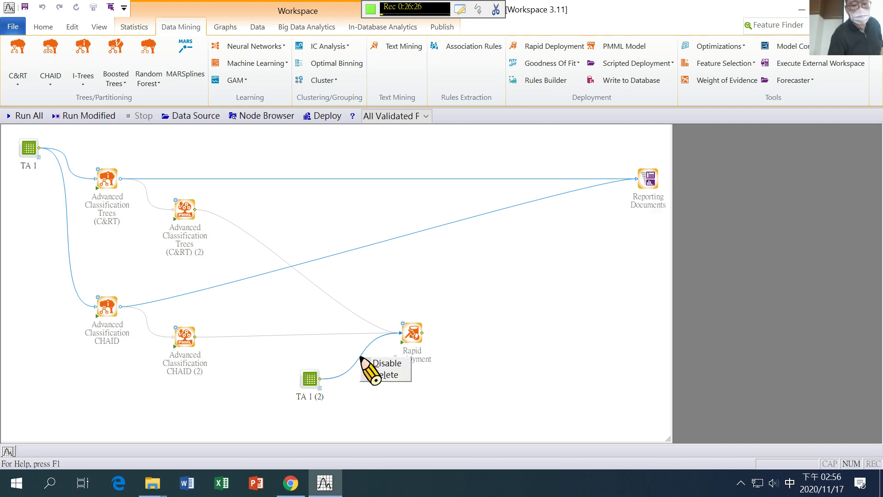
{"action": "left_click", "coordinate": [386, 363]}
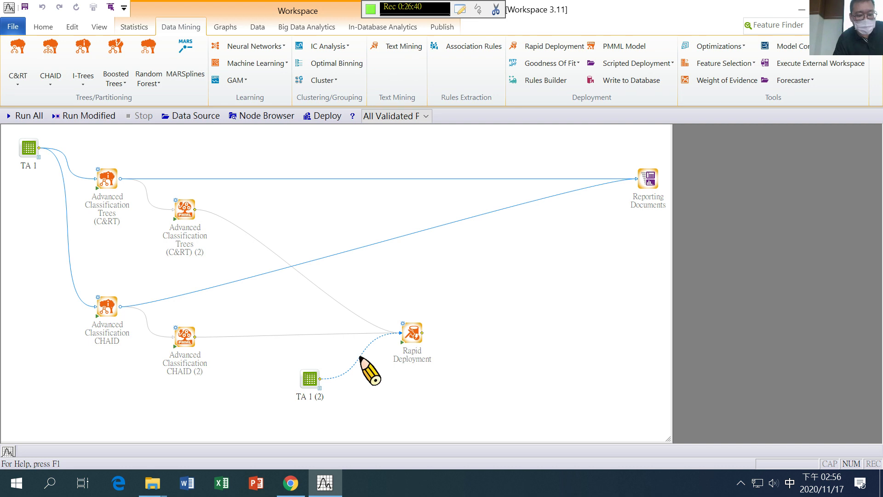
{"action": "left_click", "coordinate": [372, 363]}
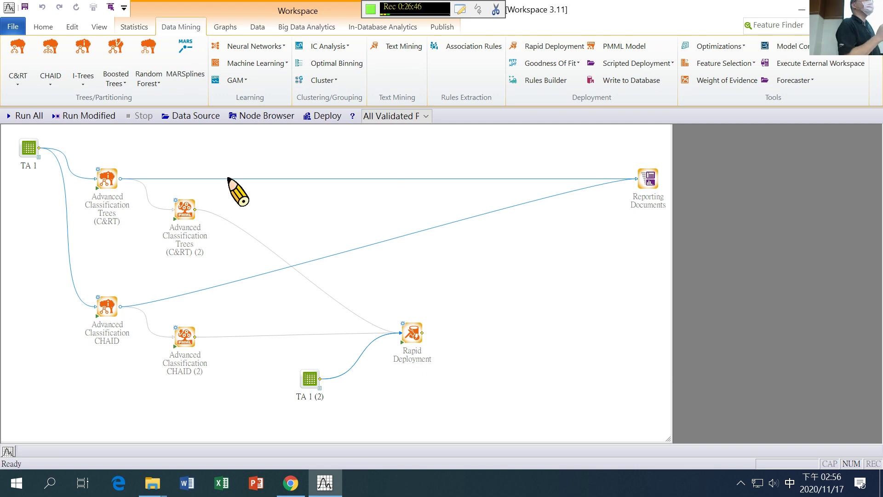
{"action": "left_click", "coordinate": [364, 355]}
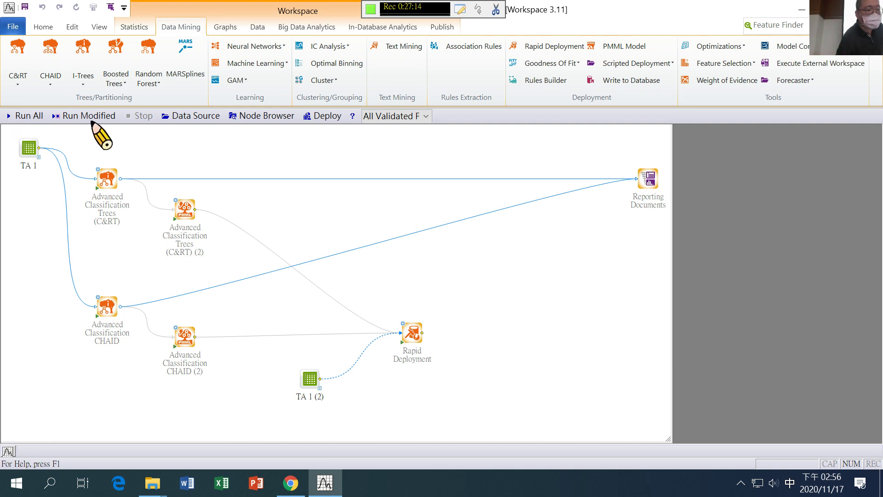
Step: Try to run the modified nodes of Workspace 3.11
{"action": "left_click", "coordinate": [76, 119]}
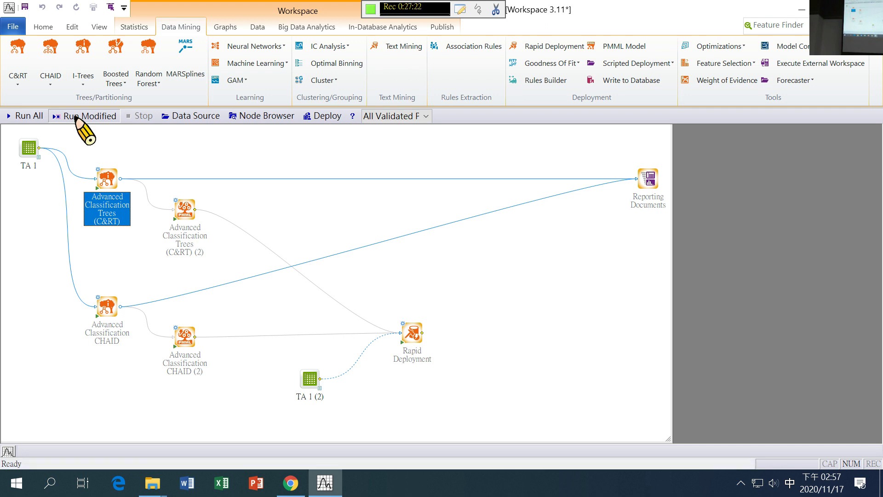
{"action": "left_click", "coordinate": [75, 118]}
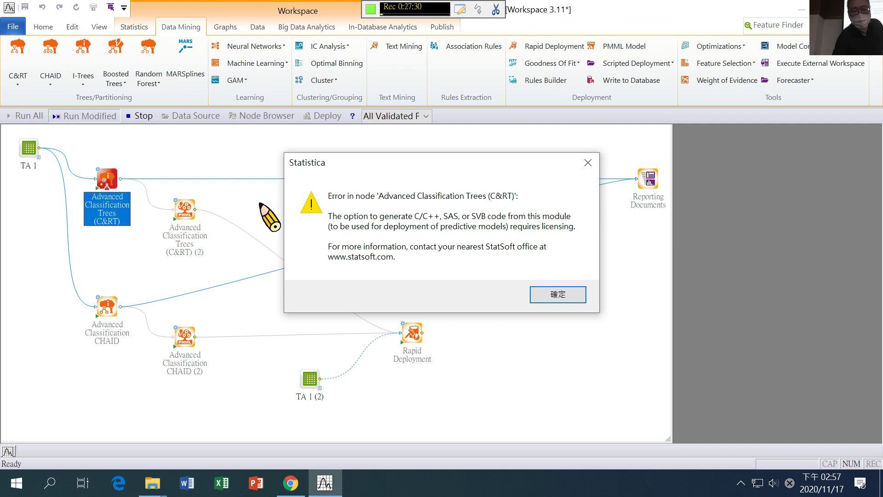
{"action": "left_click", "coordinate": [558, 295]}
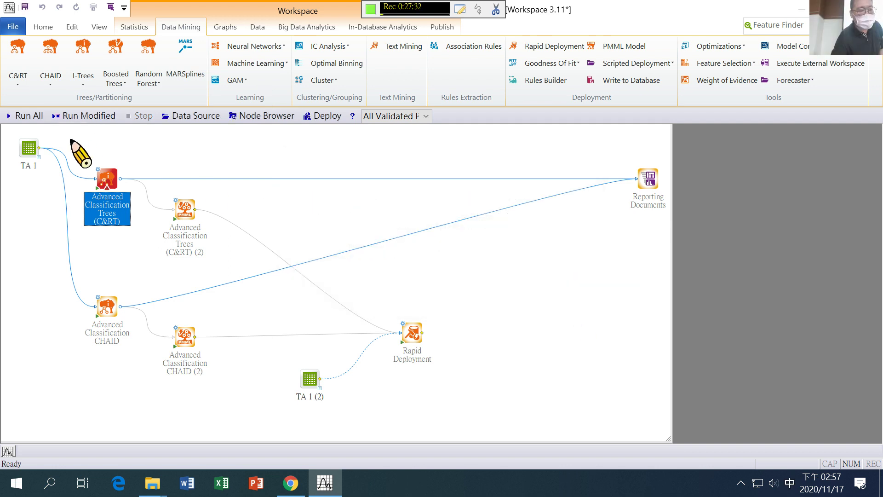
Step: Turn off PMML, Statistica Visual Basic (SVB) and C/C++ code generation in the Advanced Classification Trees (C&RT) node
{"action": "double_click", "coordinate": [99, 170]}
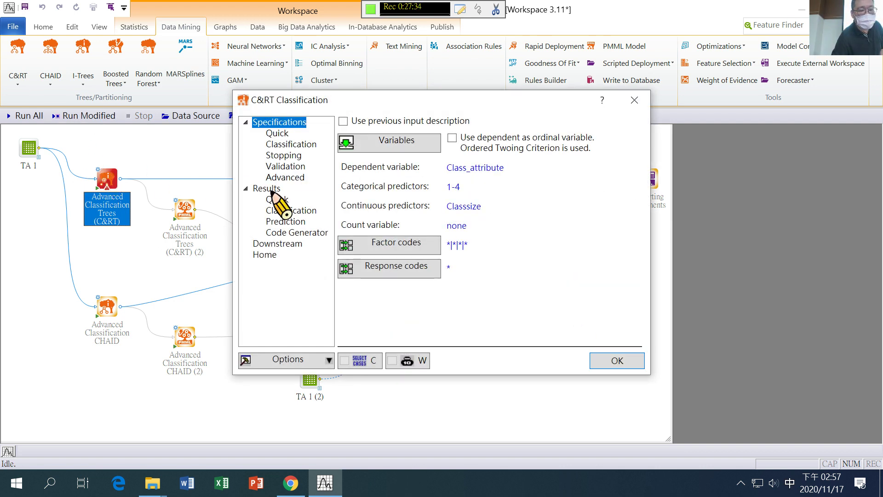
{"action": "left_click", "coordinate": [288, 236]}
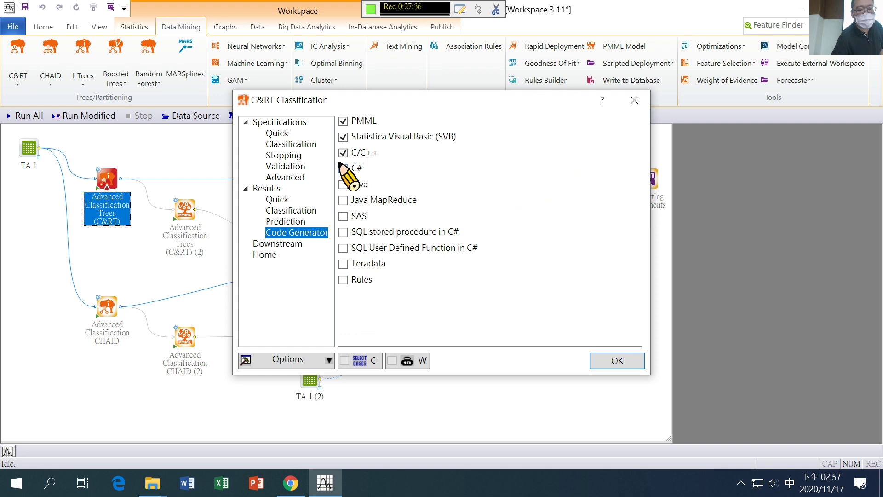
{"action": "left_click", "coordinate": [357, 121]}
{"action": "left_click", "coordinate": [354, 137]}
{"action": "left_click", "coordinate": [344, 154]}
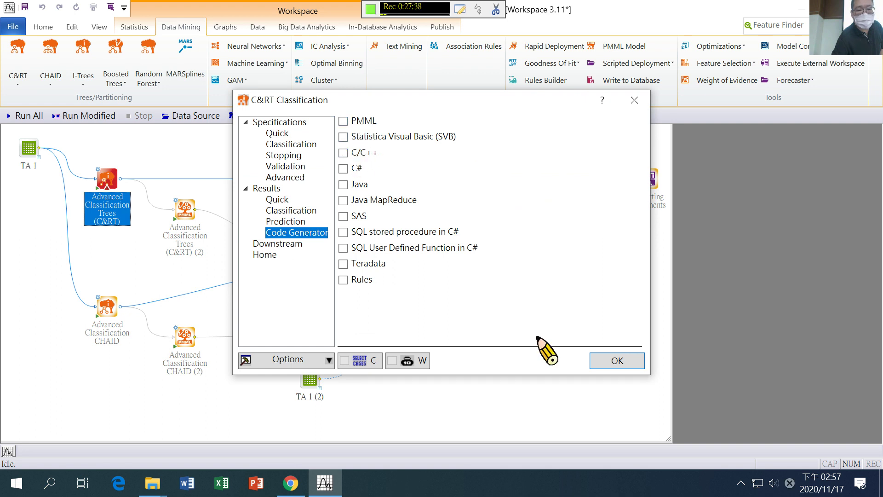
{"action": "left_click", "coordinate": [617, 361]}
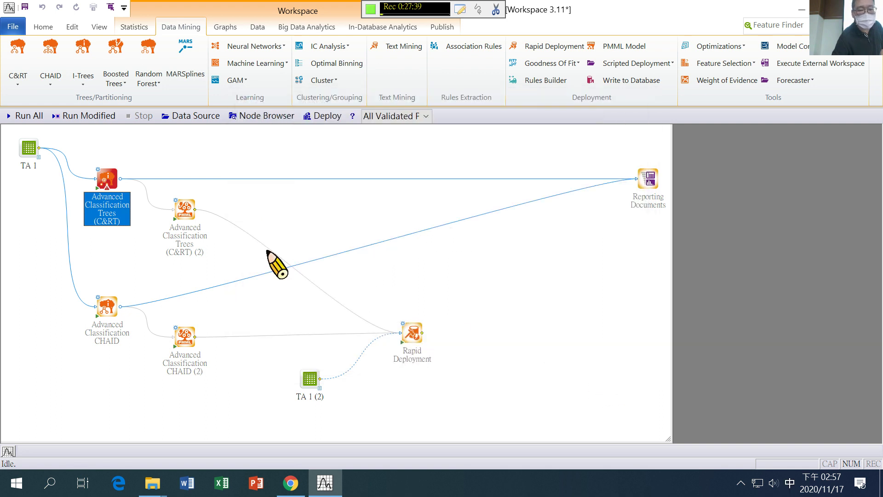
Step: Turn off PMML, Statistica Visual Basic (SVB) and C/C++ code generation in the Advanced Classification CHAID node
{"action": "left_click", "coordinate": [98, 299]}
{"action": "left_click", "coordinate": [98, 300]}
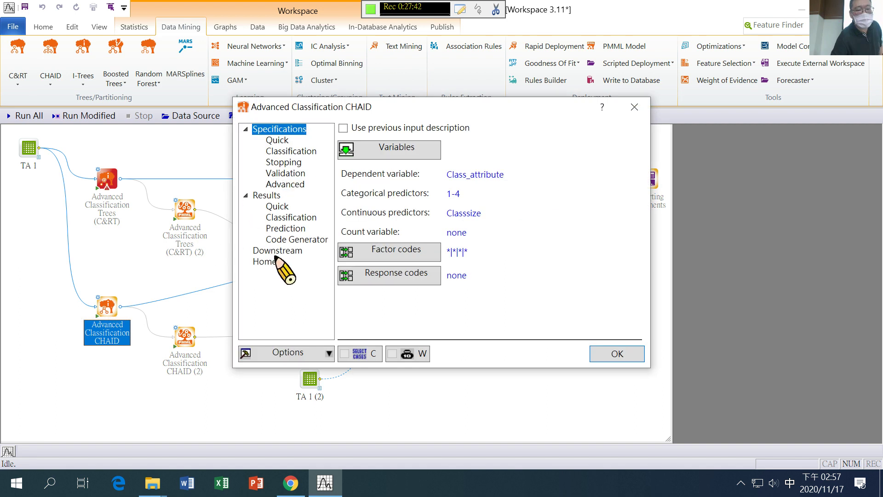
{"action": "left_click", "coordinate": [297, 239]}
{"action": "left_click", "coordinate": [343, 128]}
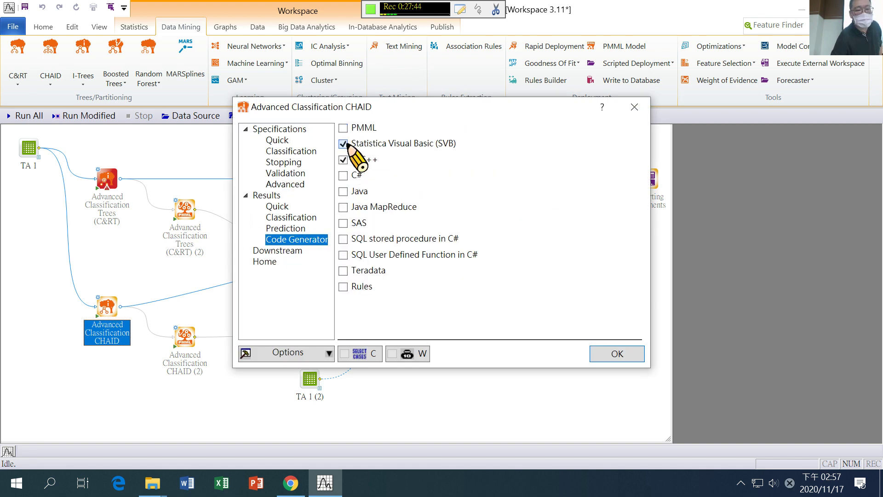
{"action": "left_click", "coordinate": [343, 144]}
{"action": "left_click", "coordinate": [343, 160]}
{"action": "left_click", "coordinate": [614, 353]}
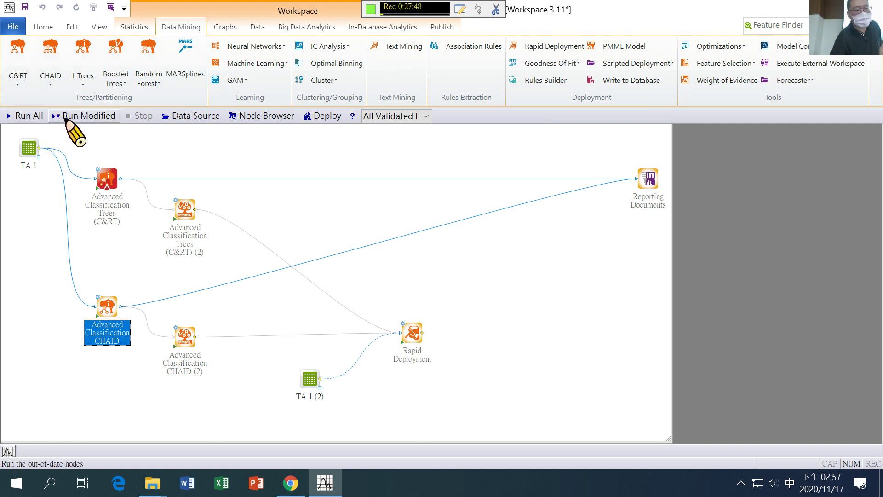
Step: Run the modified nodes again and view the Reporting Documents results, returning to the workspace without closing the program
{"action": "left_click", "coordinate": [83, 117]}
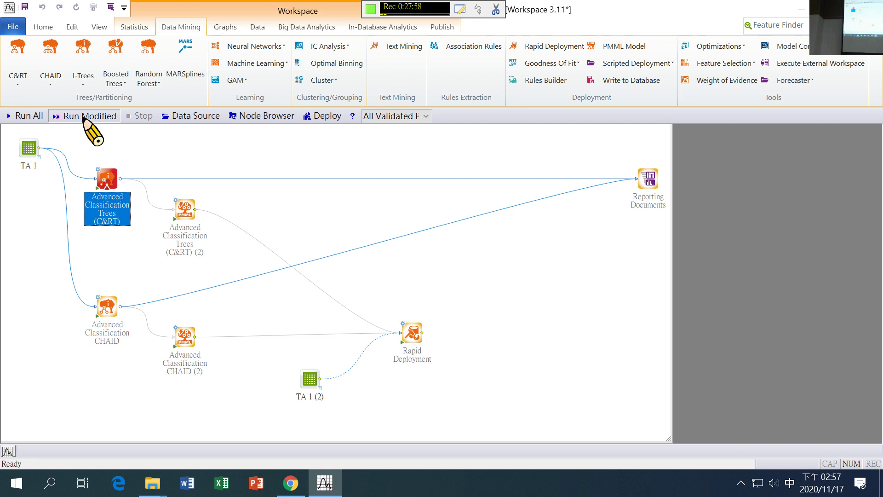
{"action": "left_click", "coordinate": [84, 119]}
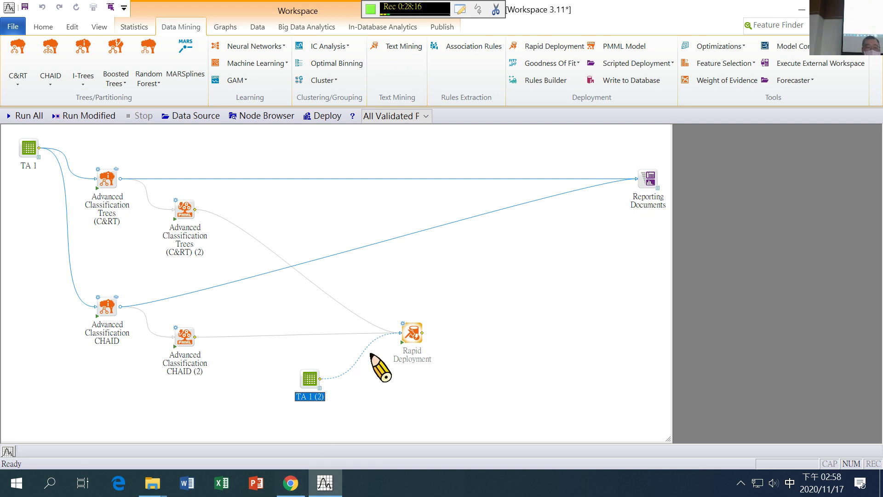
{"action": "double_click", "coordinate": [660, 190]}
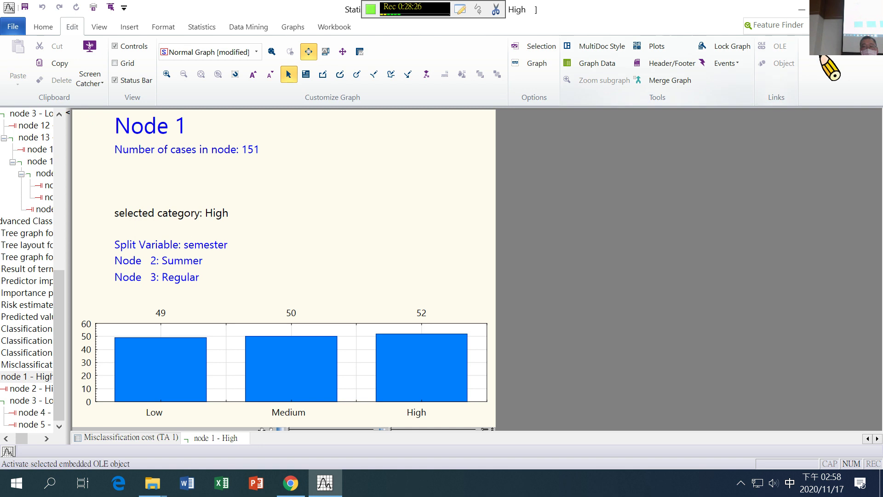
{"action": "left_click", "coordinate": [869, 7]}
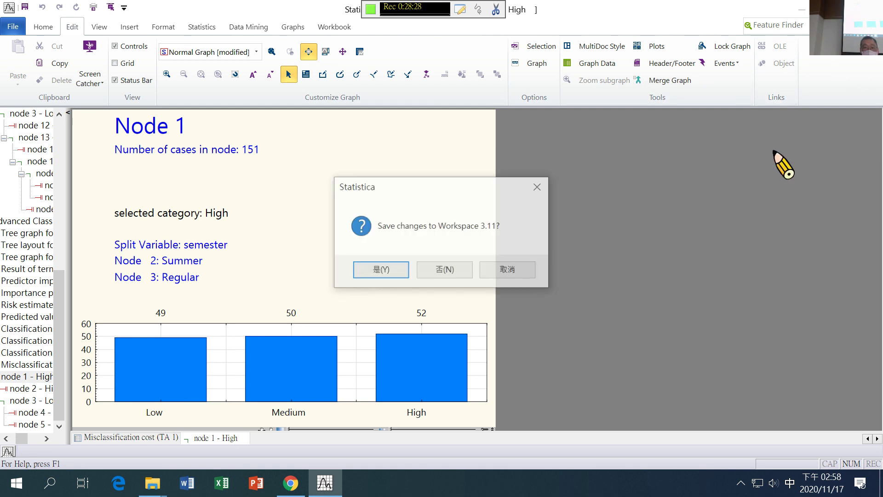
{"action": "left_click", "coordinate": [525, 269]}
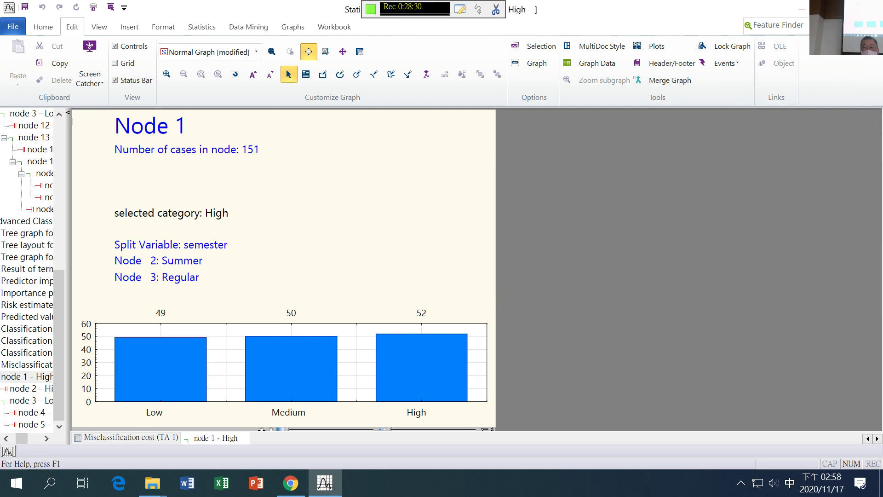
{"action": "key", "text": "ctrl+Tab"}
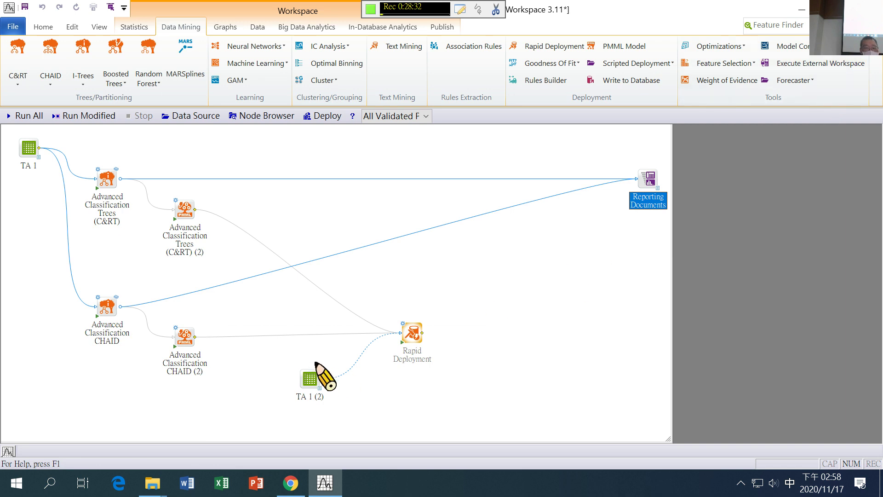
Step: Enable the TA 1 (2) connection to Rapid Deployment and turn on its Gains chart, Lift chart (lift value) and Lift table outputs for category Low
{"action": "left_click", "coordinate": [377, 354]}
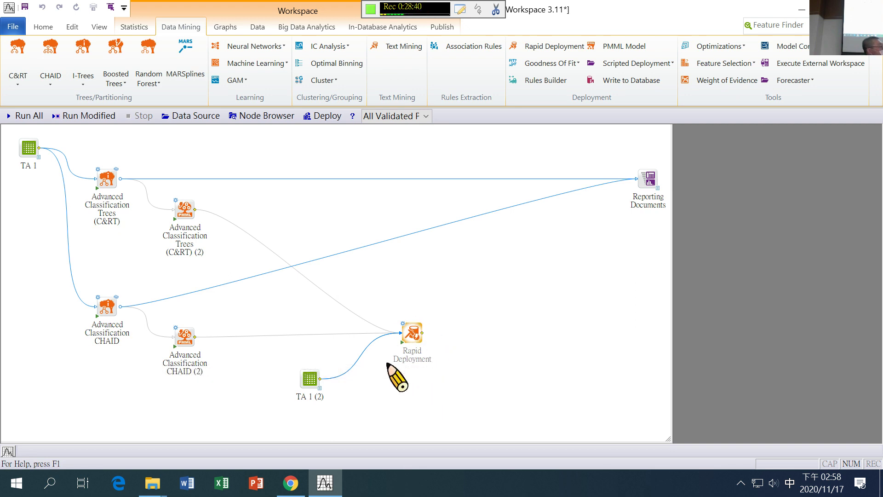
{"action": "left_click", "coordinate": [403, 323]}
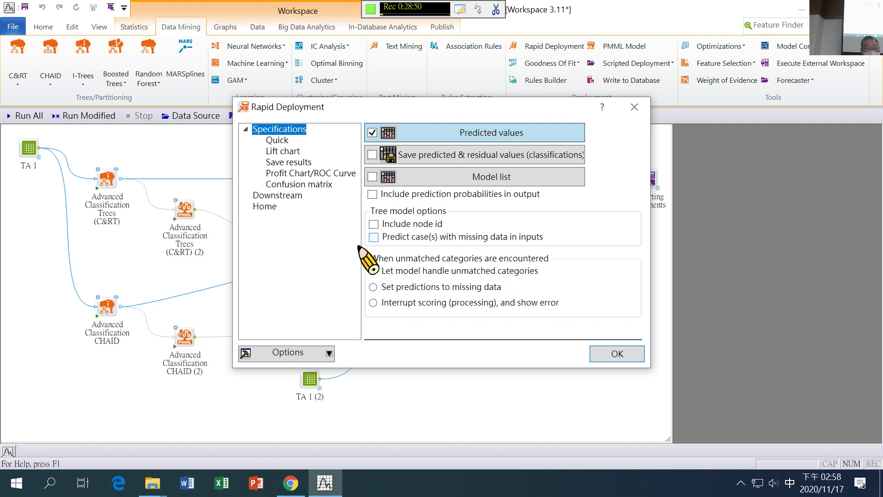
{"action": "left_click", "coordinate": [280, 140]}
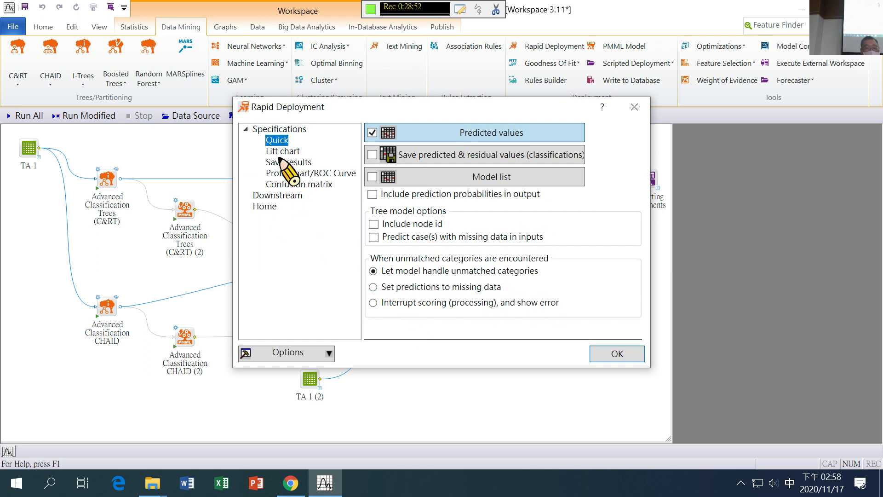
{"action": "left_click", "coordinate": [282, 164]}
{"action": "left_click", "coordinate": [283, 154]}
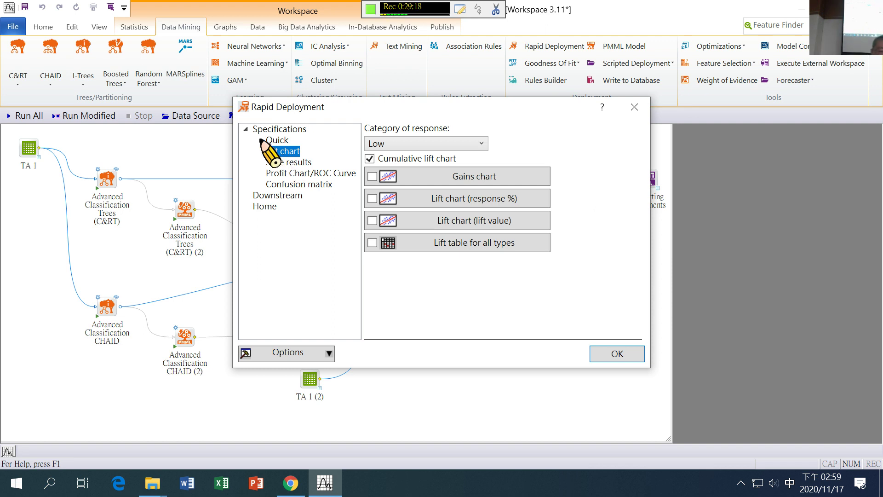
{"action": "left_click", "coordinate": [481, 144]}
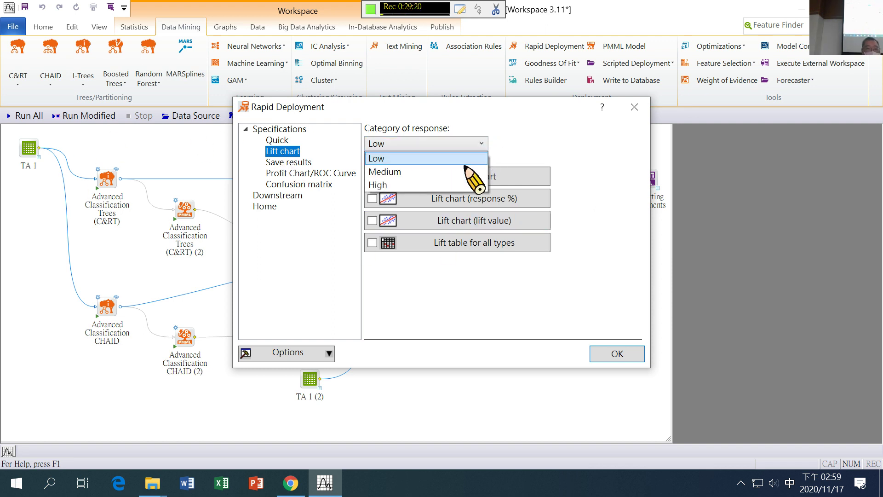
{"action": "left_click", "coordinate": [392, 158]}
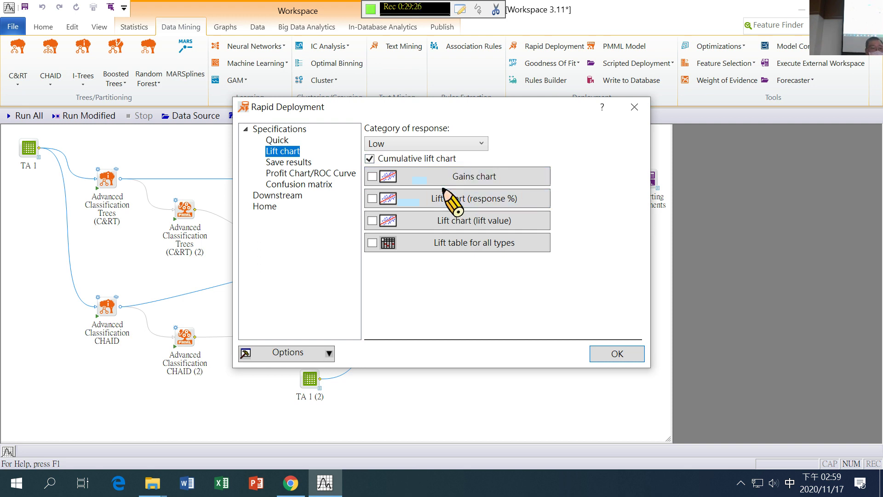
{"action": "left_click", "coordinate": [371, 176]}
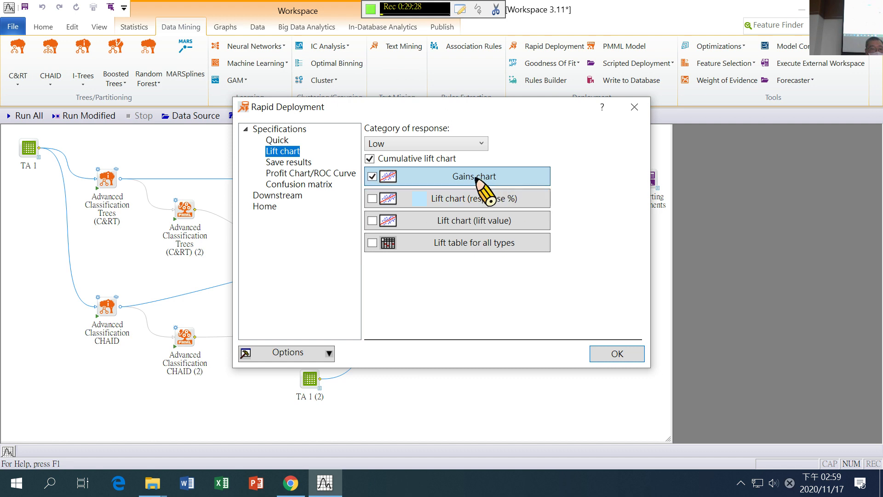
{"action": "left_click", "coordinate": [371, 221]}
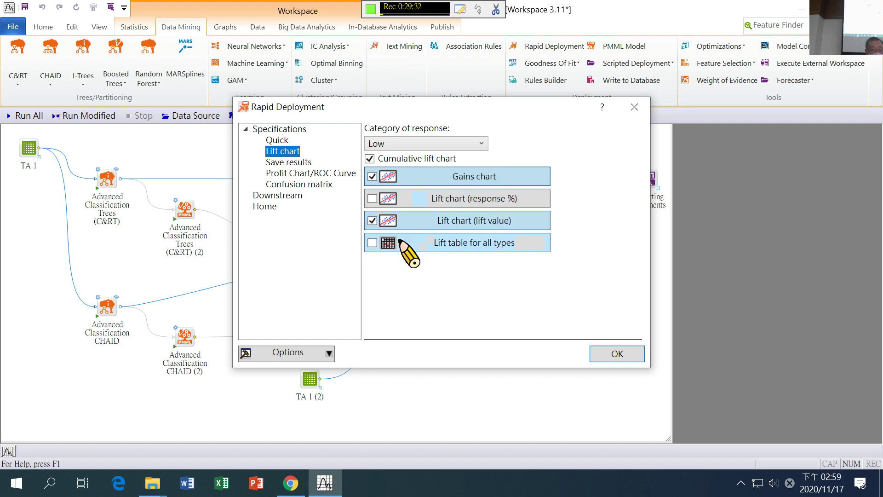
{"action": "left_click", "coordinate": [372, 242]}
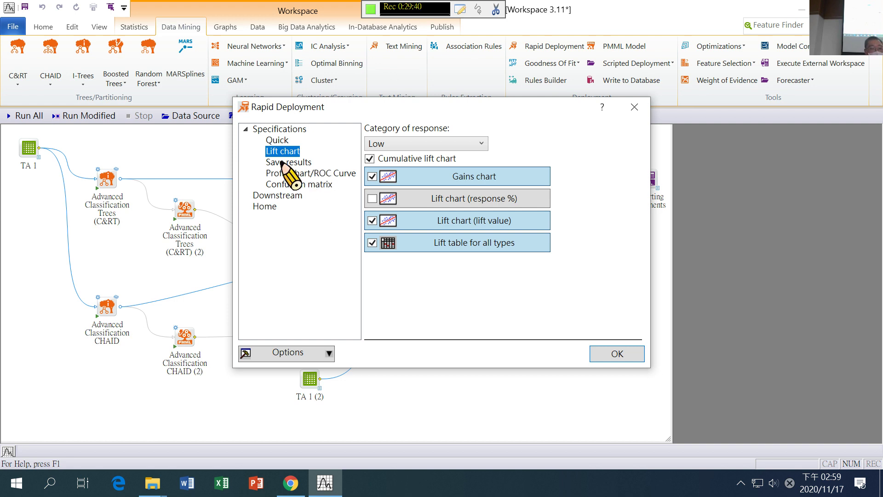
Step: Turn on the ROC curve output of the Rapid Deployment node, review its confusion matrix options and apply the settings
{"action": "left_click", "coordinate": [305, 173]}
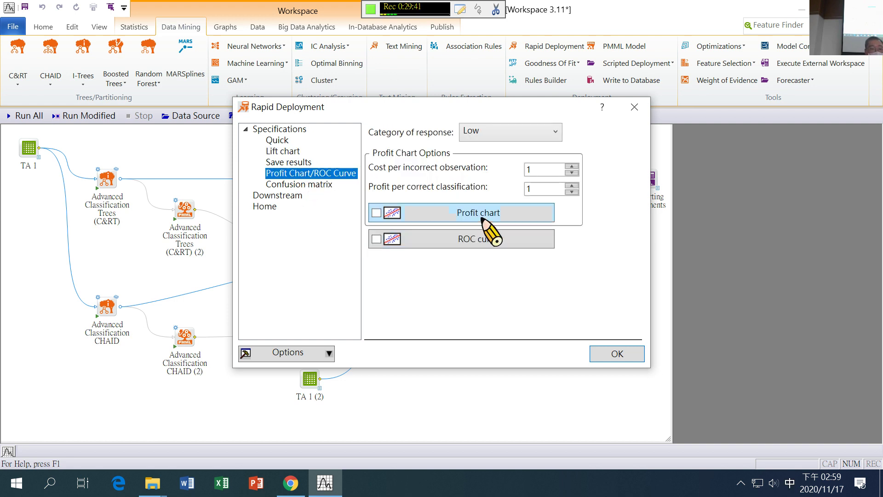
{"action": "left_click", "coordinate": [375, 242]}
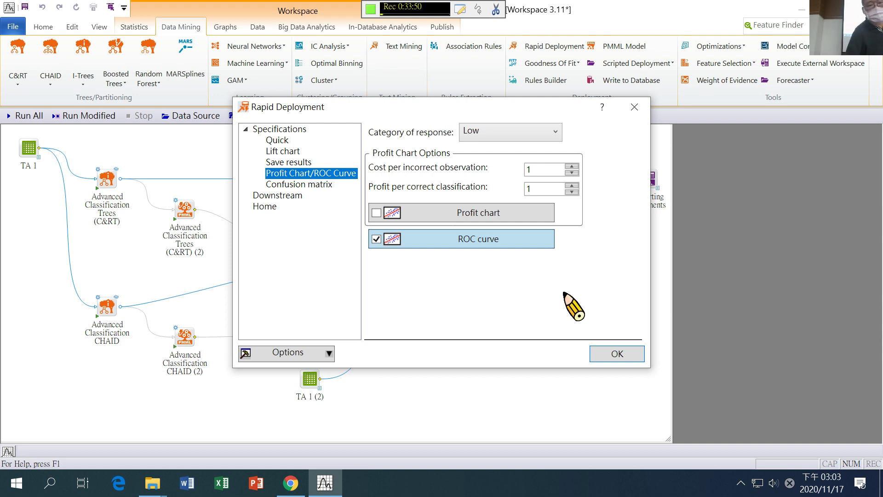
{"action": "left_click", "coordinate": [291, 187]}
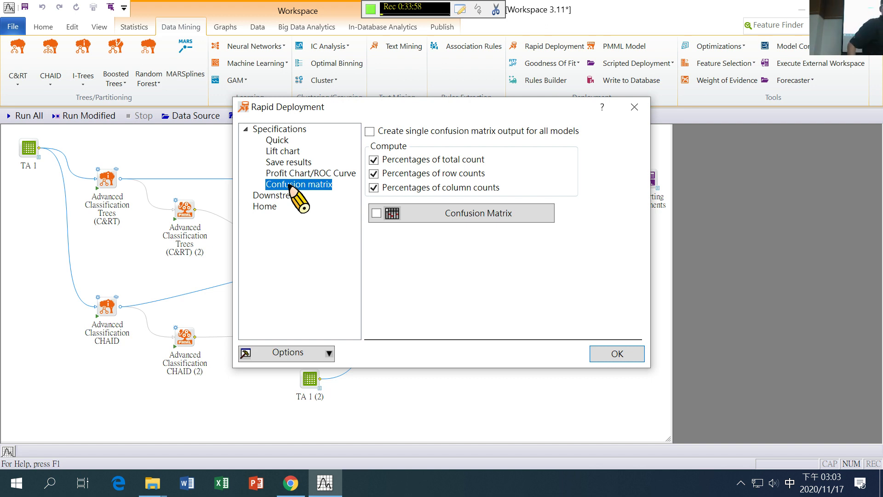
{"action": "left_click", "coordinate": [632, 360]}
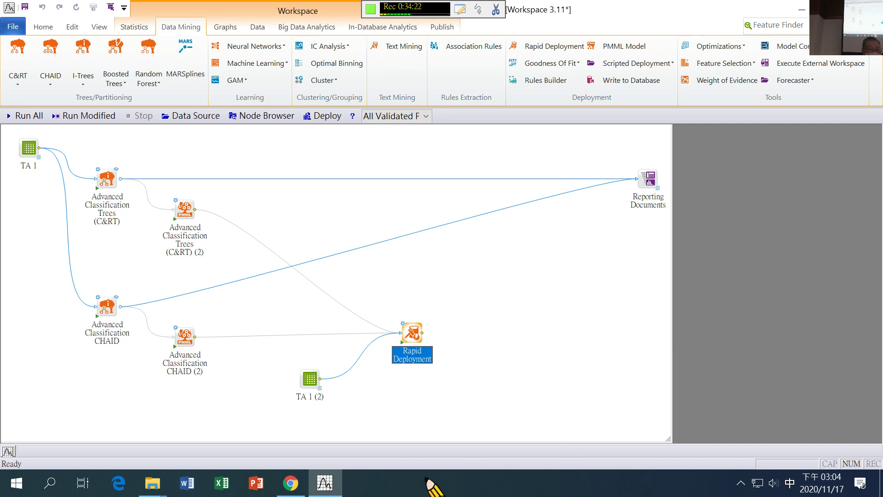
Step: Check whether the Rapid Deployment and TA 1 (2) nodes are set to embed their documents on save
{"action": "right_click", "coordinate": [417, 349]}
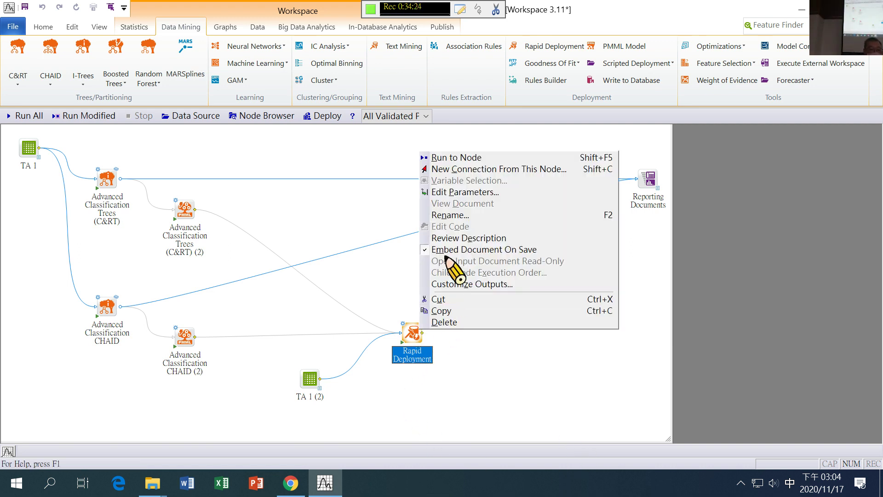
{"action": "right_click", "coordinate": [311, 383]}
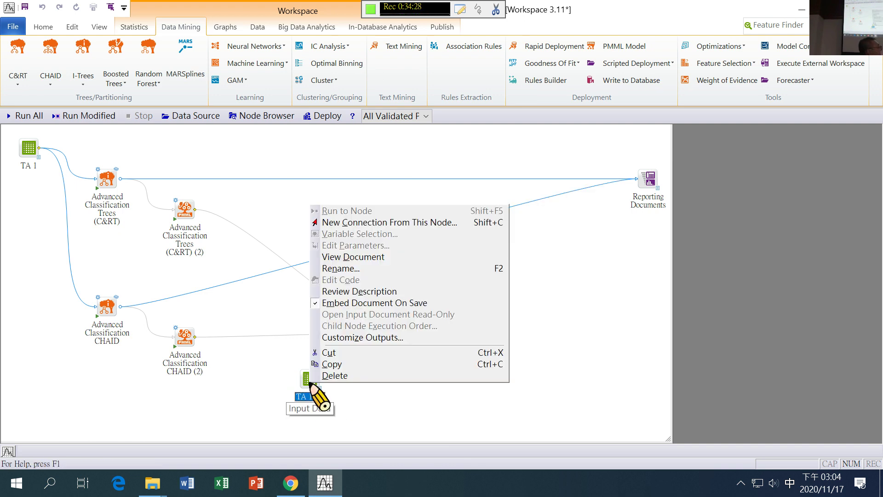
{"action": "left_click", "coordinate": [362, 388]}
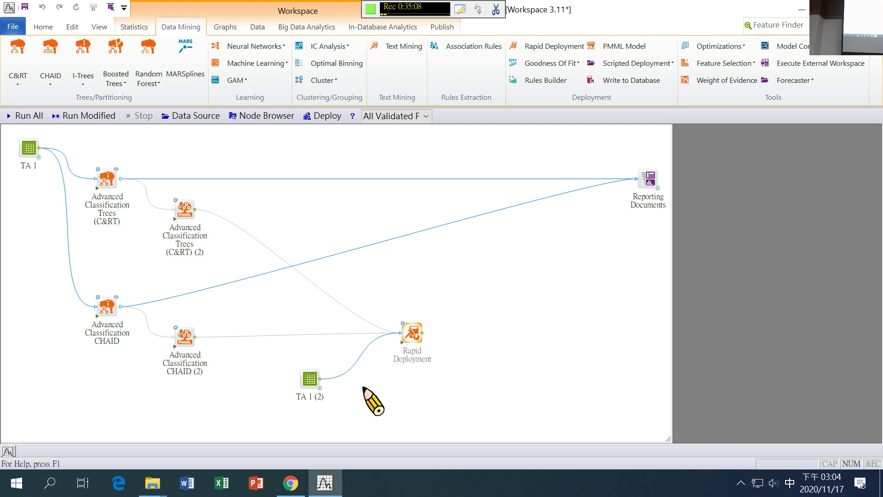
Step: Run the workspace up to the Rapid Deployment node, view the Summary of Deployment results, and return to the workspace
{"action": "left_click", "coordinate": [405, 344]}
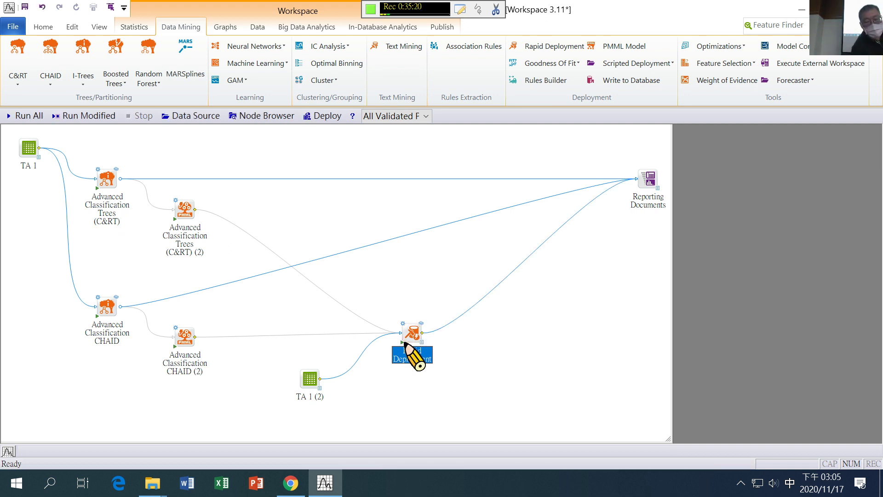
{"action": "double_click", "coordinate": [414, 332]}
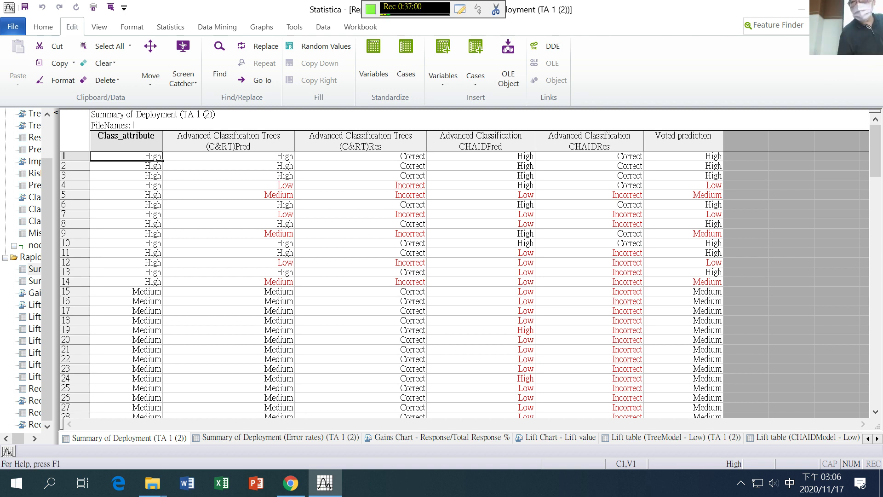
{"action": "key", "text": "ctrl+Tab"}
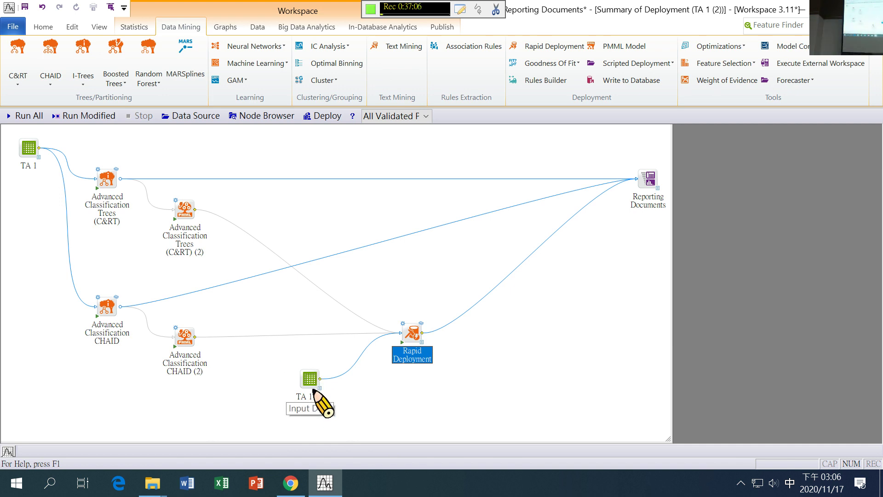
Step: Review the Rapid Deployment node's quick and lift chart settings, and close Workspace 3.11 with its changes saved
{"action": "double_click", "coordinate": [404, 325]}
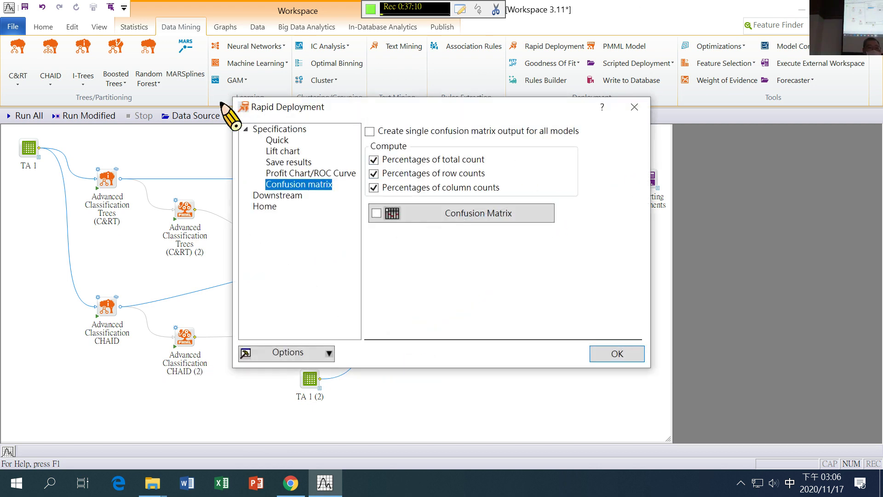
{"action": "left_click", "coordinate": [276, 141]}
{"action": "left_click", "coordinate": [283, 152]}
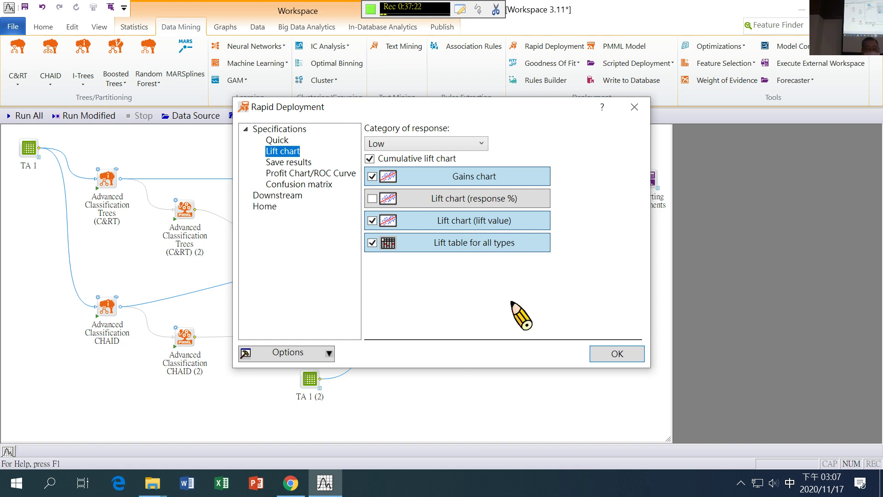
{"action": "left_click", "coordinate": [622, 356]}
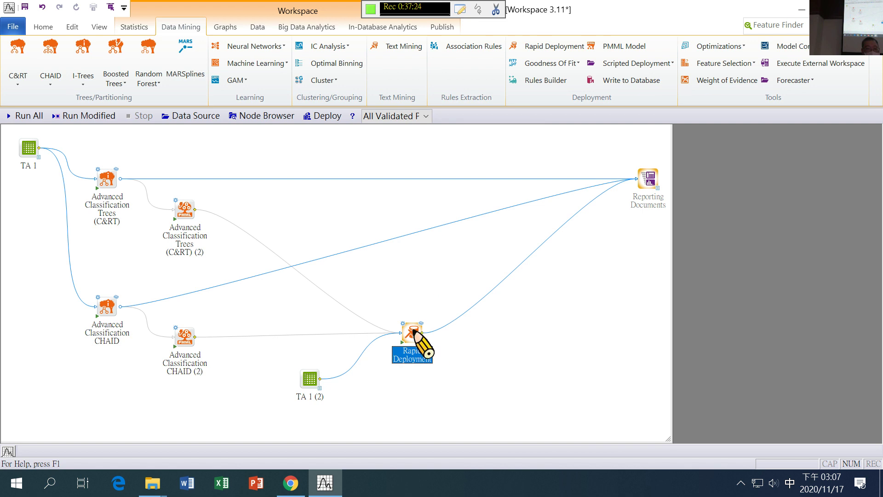
{"action": "left_click", "coordinate": [871, 9]}
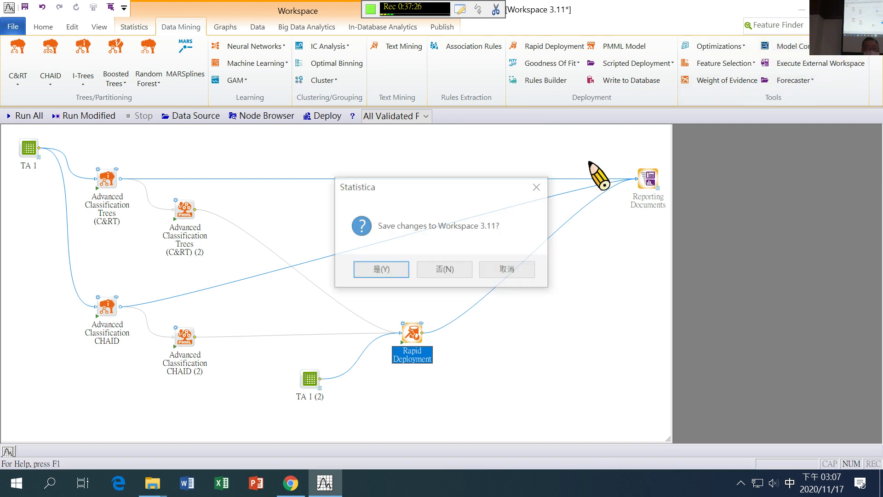
{"action": "left_click", "coordinate": [389, 270]}
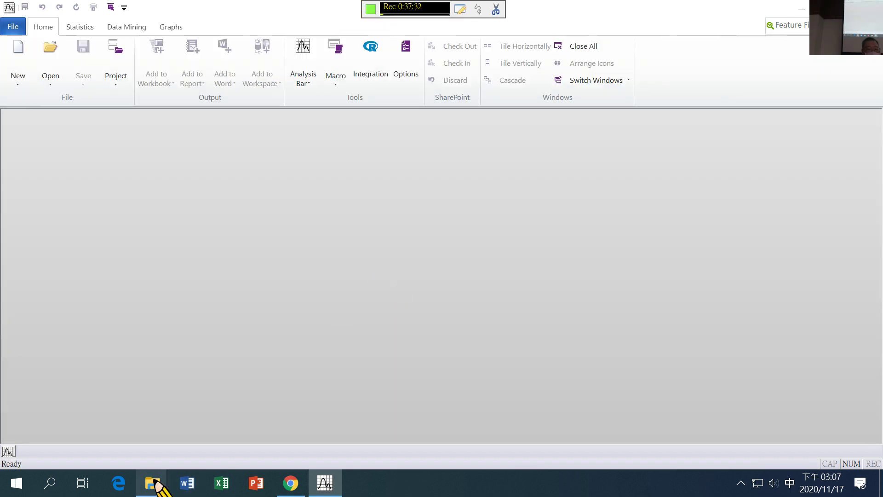
Step: Open the UTS Big data workspace from the MID Exam folder inside the fourth student's Week 1 folder and maximize it
{"action": "mouse_move", "coordinate": [154, 481]}
{"action": "left_click", "coordinate": [262, 378]}
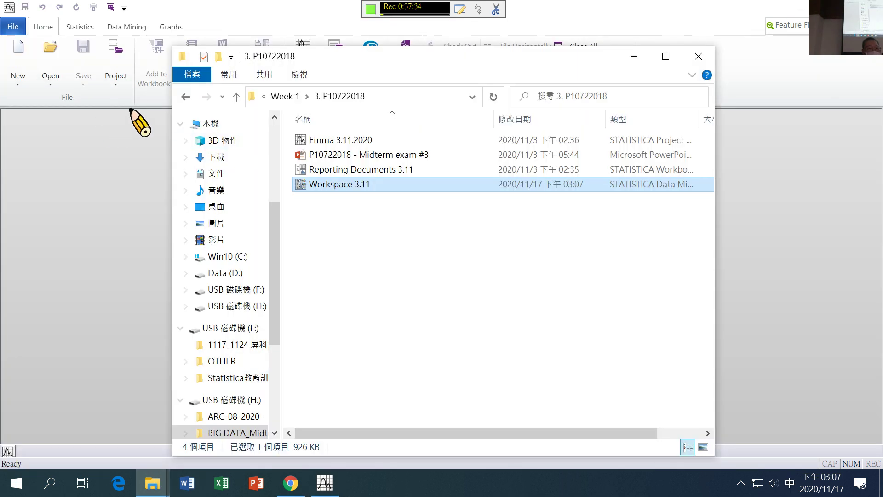
{"action": "left_click", "coordinate": [185, 96]}
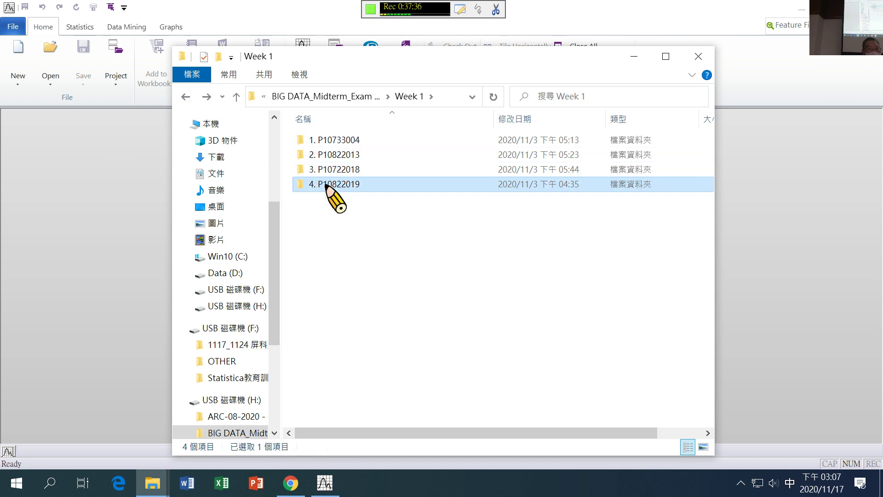
{"action": "double_click", "coordinate": [325, 186]}
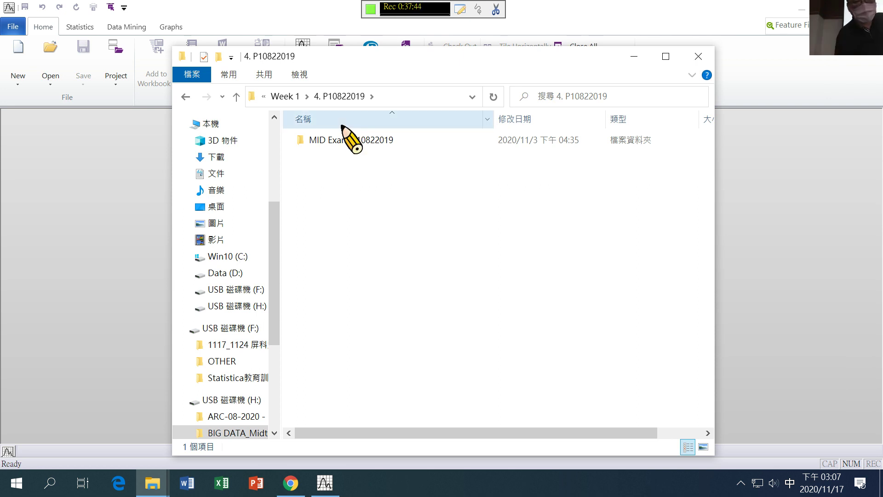
{"action": "double_click", "coordinate": [343, 140]}
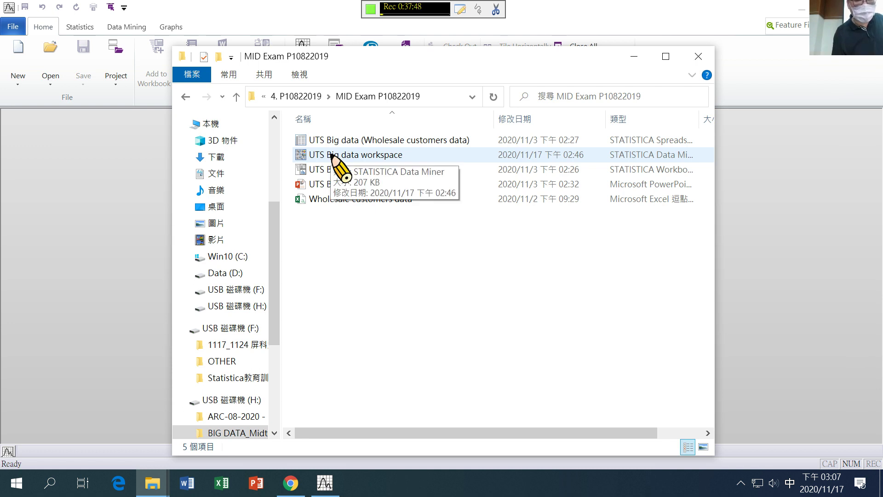
{"action": "double_click", "coordinate": [332, 156]}
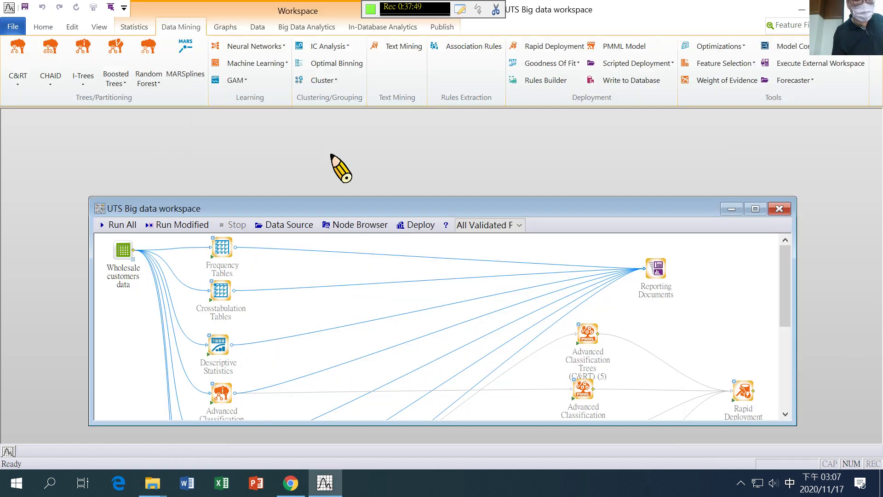
{"action": "left_click", "coordinate": [756, 209]}
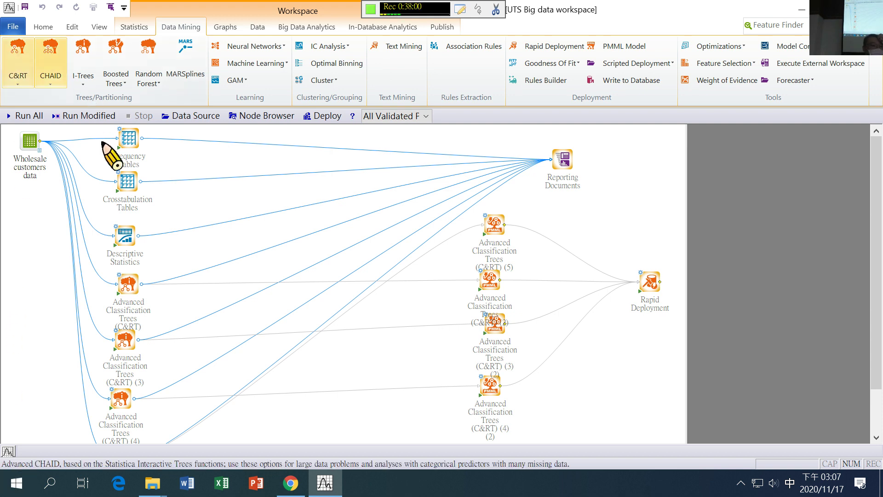
Step: Check the Frequency Tables node's options and the embedded Wholesale customers data, close the UTS Big data workspace and return to its folder
{"action": "right_click", "coordinate": [124, 142]}
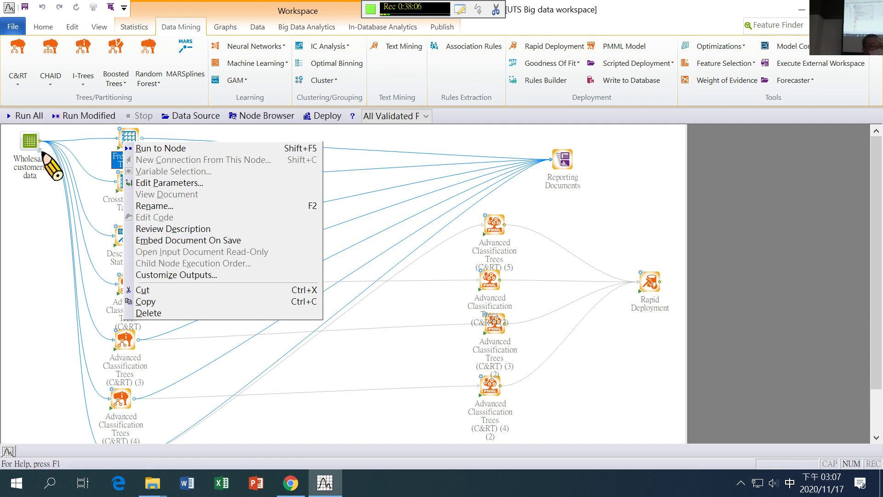
{"action": "left_click", "coordinate": [24, 224]}
{"action": "double_click", "coordinate": [40, 152]}
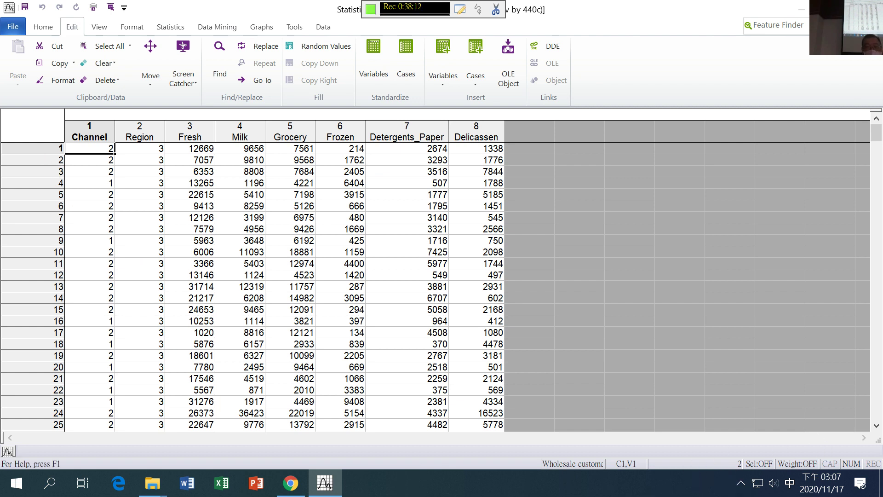
{"action": "key", "text": "ctrl+F4"}
{"action": "scroll", "coordinate": [365, 363], "scroll_direction": "down", "scroll_amount": 5}
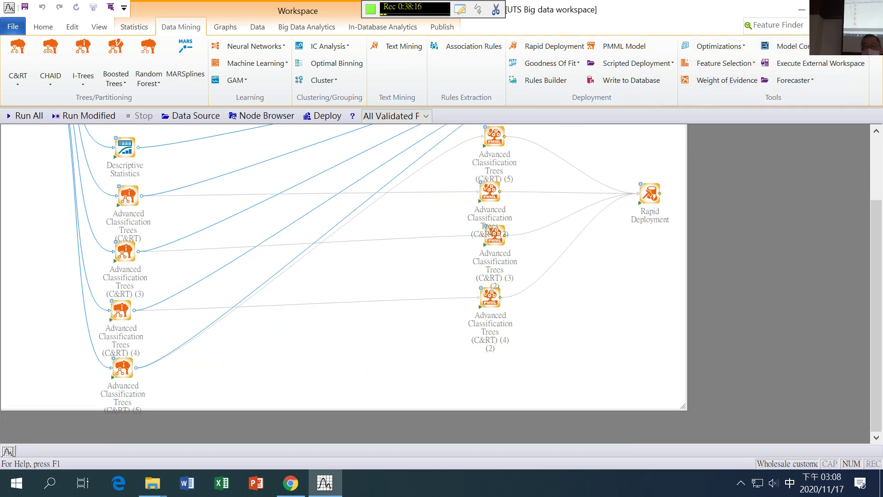
{"action": "key", "text": "ctrl+F4"}
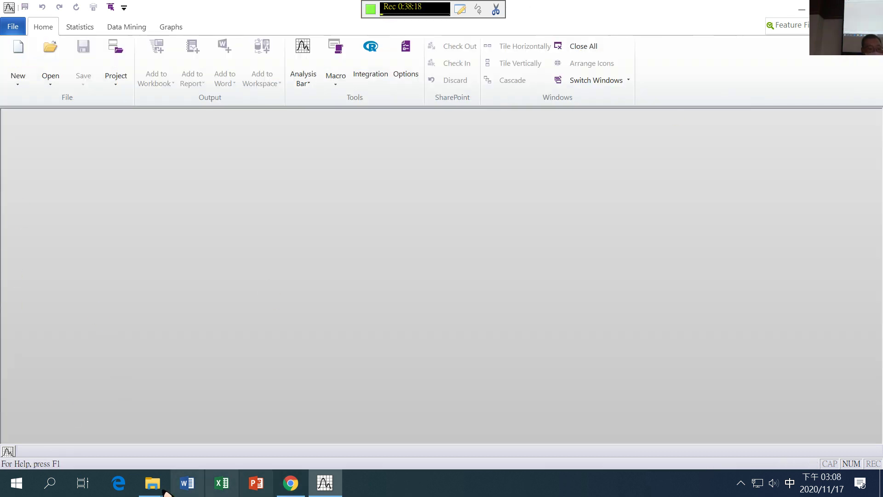
{"action": "mouse_move", "coordinate": [153, 483]}
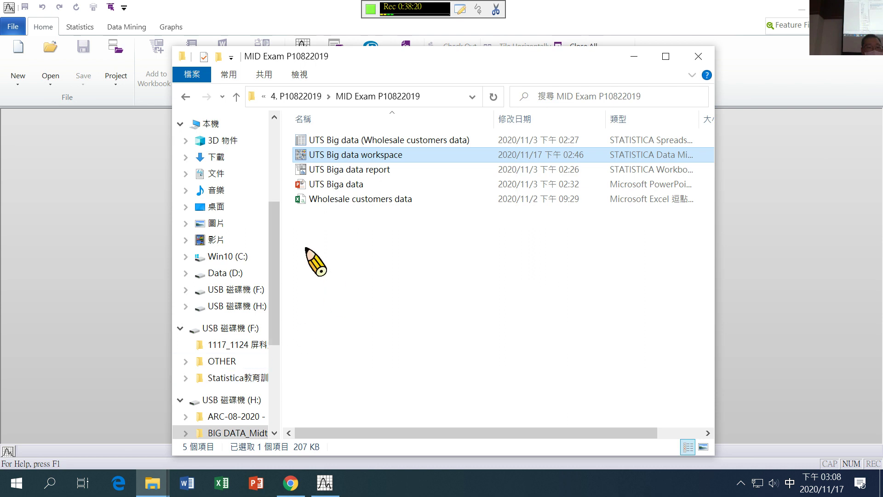
Step: Browse the first student's Week 1 folder and the Week 2 folder for workspace files, ending in the BIG DATA_Midterm_Exam 109 folder
{"action": "left_click", "coordinate": [186, 96]}
{"action": "left_click", "coordinate": [187, 97]}
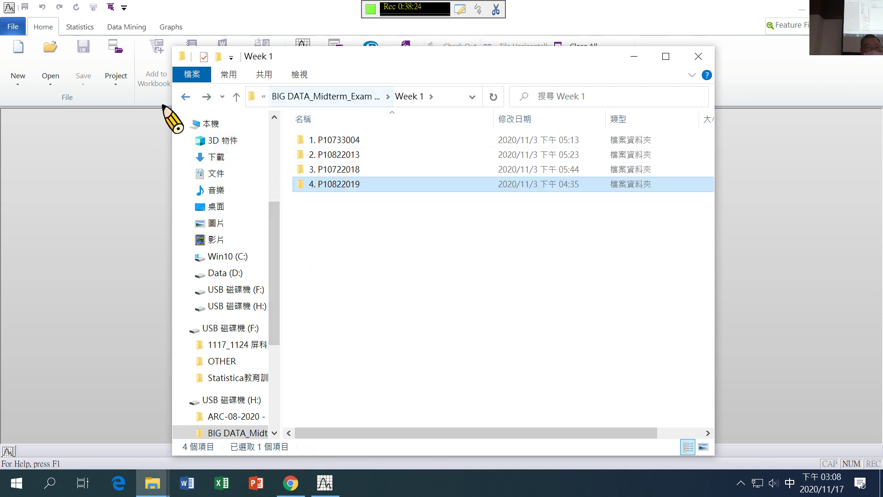
{"action": "left_click", "coordinate": [335, 141]}
{"action": "double_click", "coordinate": [335, 141]}
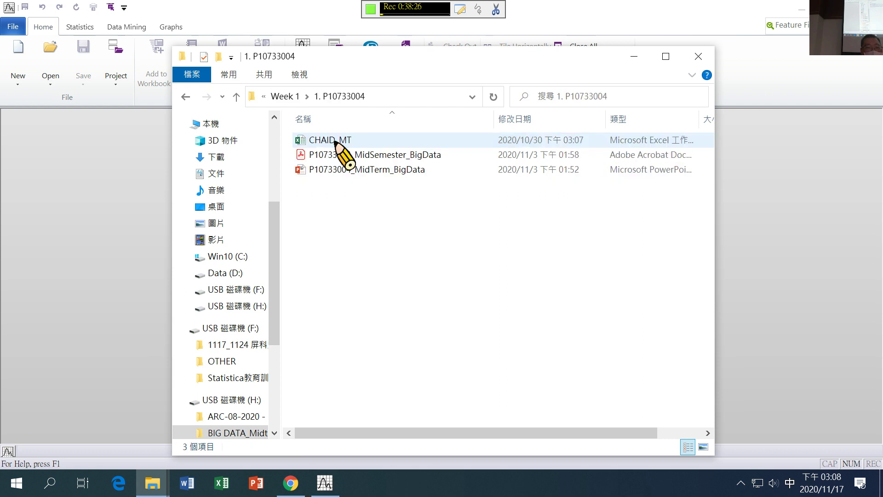
{"action": "left_click", "coordinate": [186, 97]}
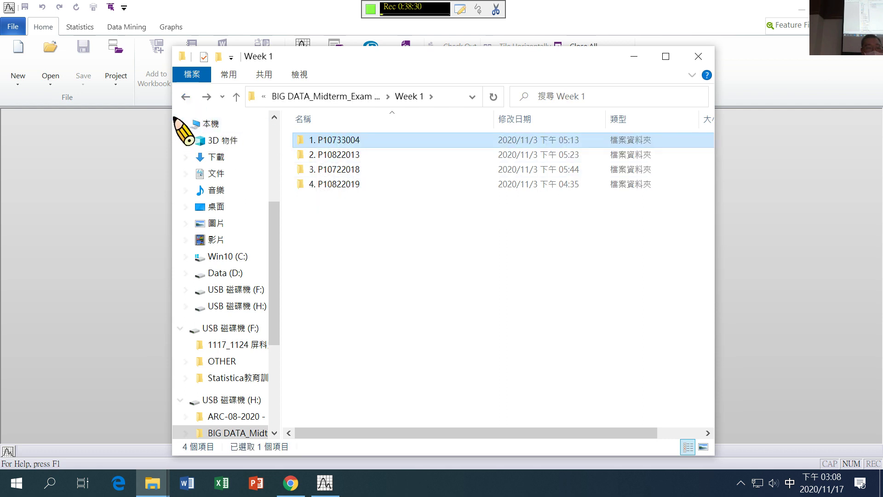
{"action": "left_click", "coordinate": [186, 97]}
{"action": "double_click", "coordinate": [336, 156]}
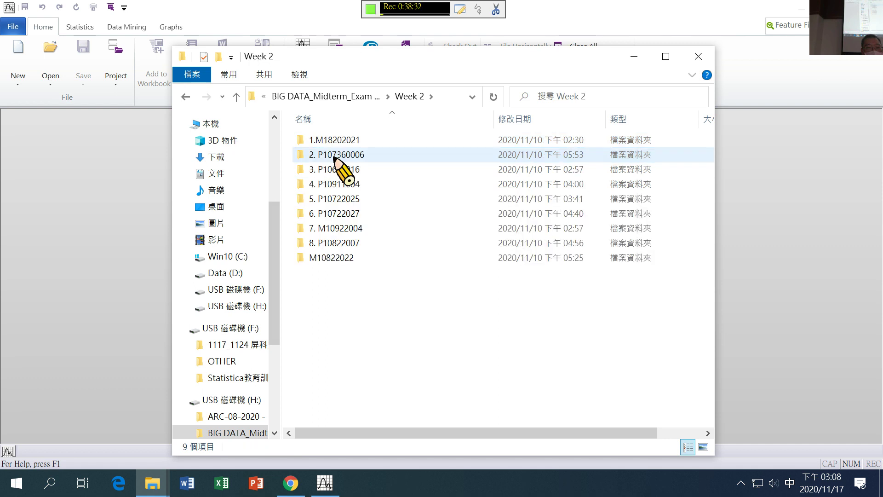
{"action": "left_click", "coordinate": [186, 97]}
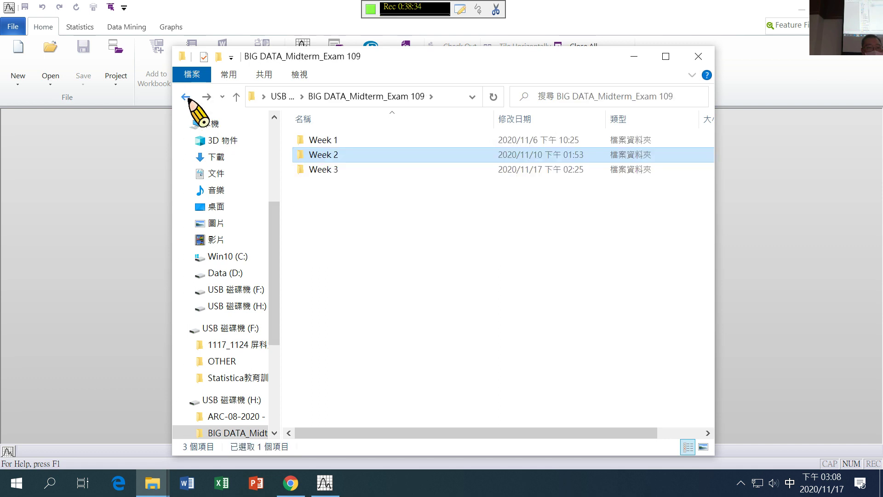
{"action": "left_click", "coordinate": [22, 146]}
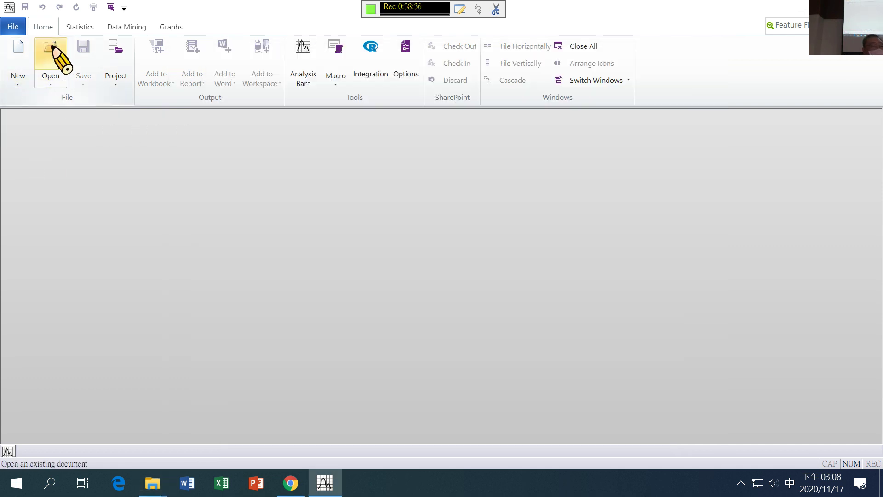
{"action": "left_click", "coordinate": [55, 84]}
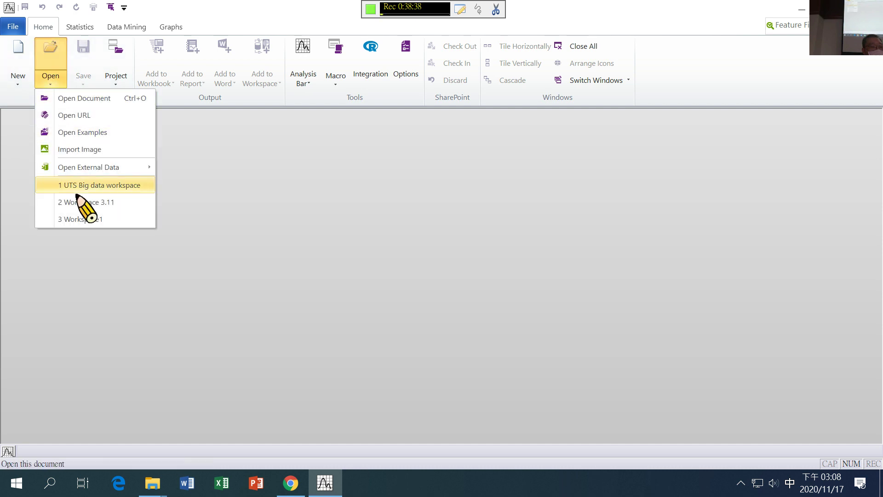
{"action": "left_click", "coordinate": [181, 315]}
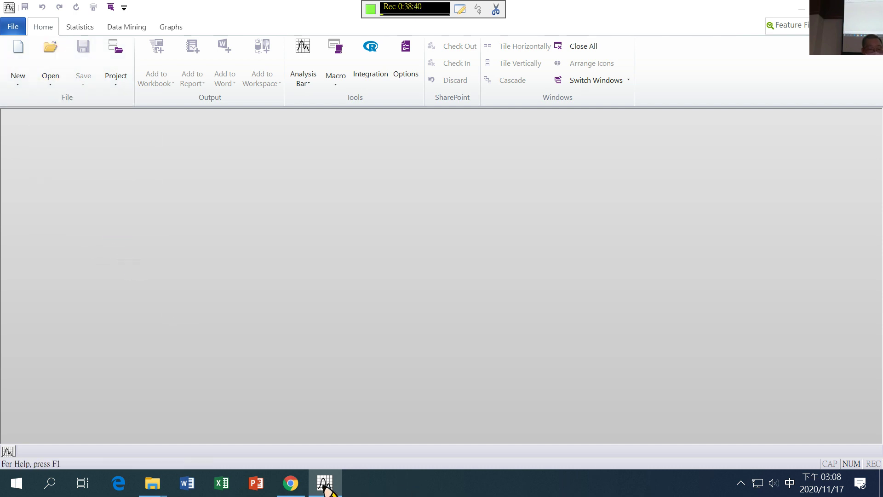
{"action": "mouse_move", "coordinate": [152, 483]}
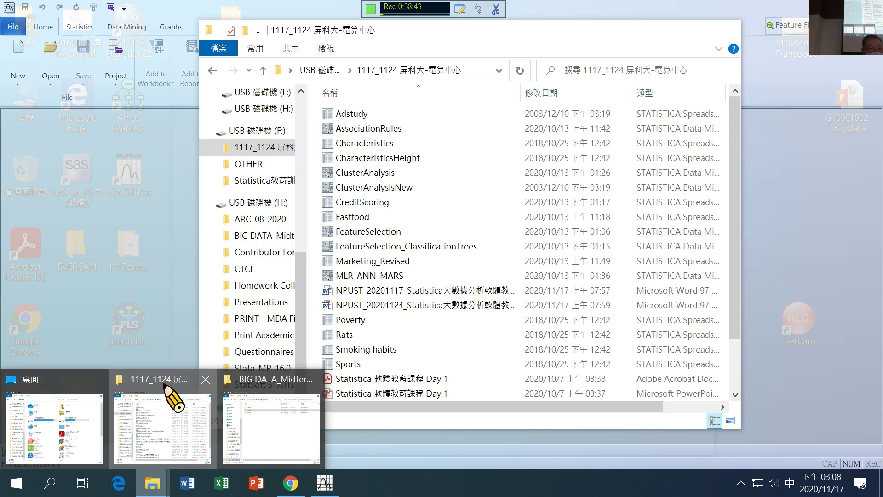
{"action": "left_click", "coordinate": [174, 396]}
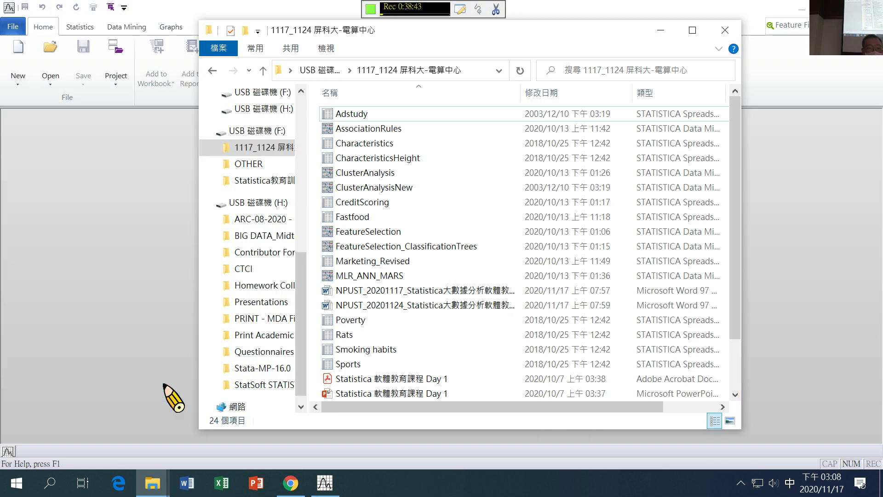
{"action": "left_click", "coordinate": [325, 482]}
Step: Open Workspace1 from the second student's folder inside Week 1 of the midterm exam folder
{"action": "mouse_move", "coordinate": [154, 484]}
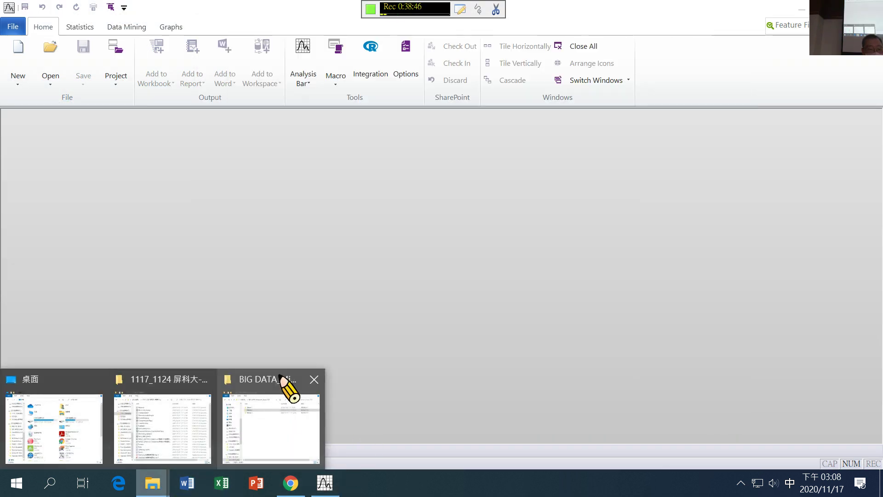
{"action": "left_click", "coordinate": [285, 386]}
{"action": "double_click", "coordinate": [318, 141]}
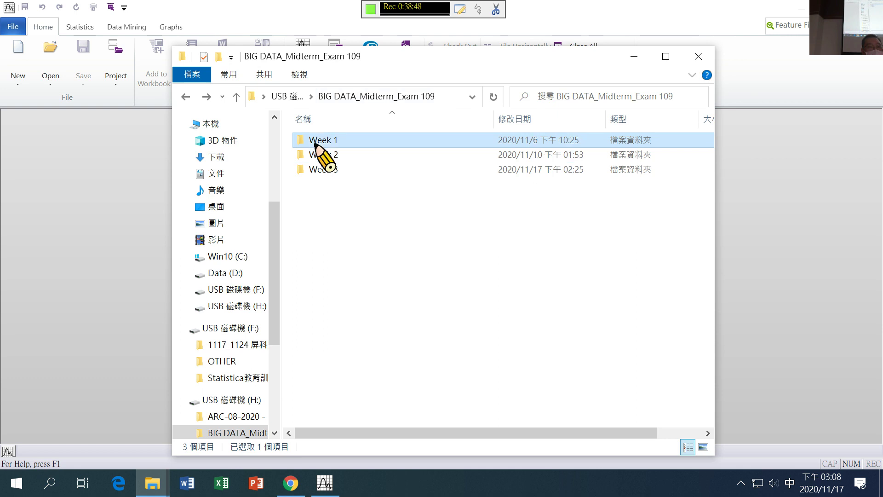
{"action": "double_click", "coordinate": [330, 155]}
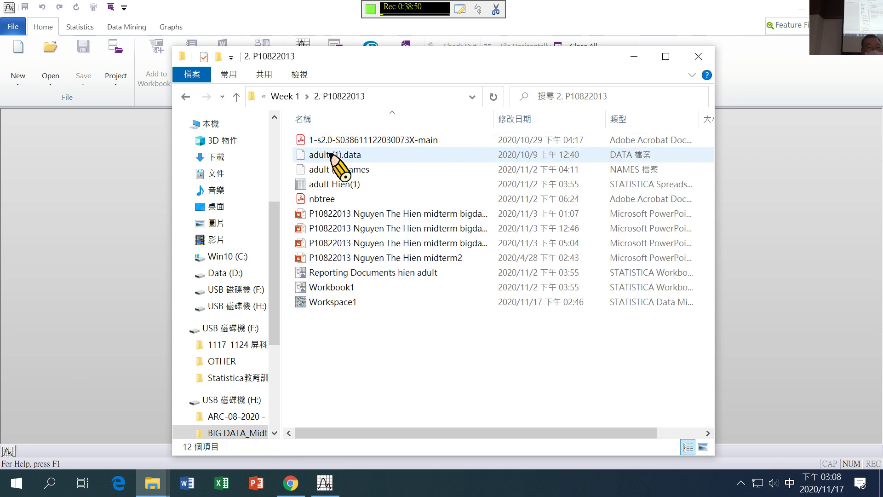
{"action": "double_click", "coordinate": [332, 302]}
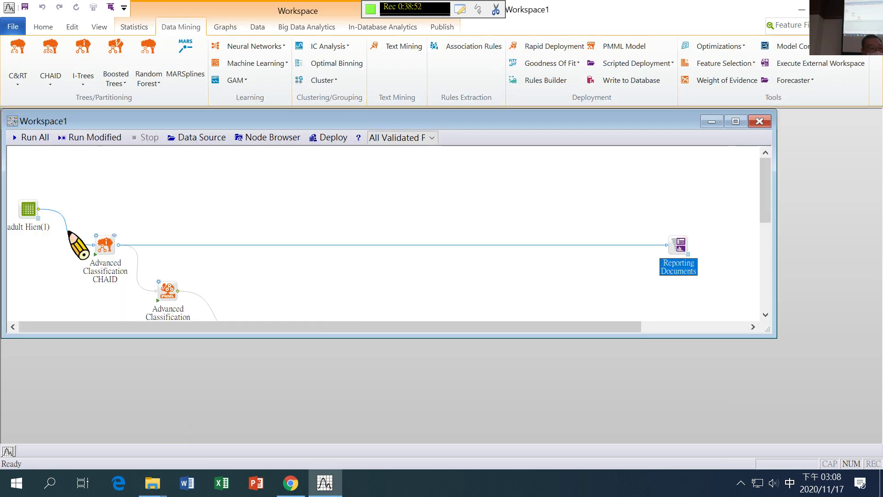
Step: Open the embedded adult data from its source node in Workspace1, maximize the spreadsheet and look through its cases
{"action": "double_click", "coordinate": [37, 219]}
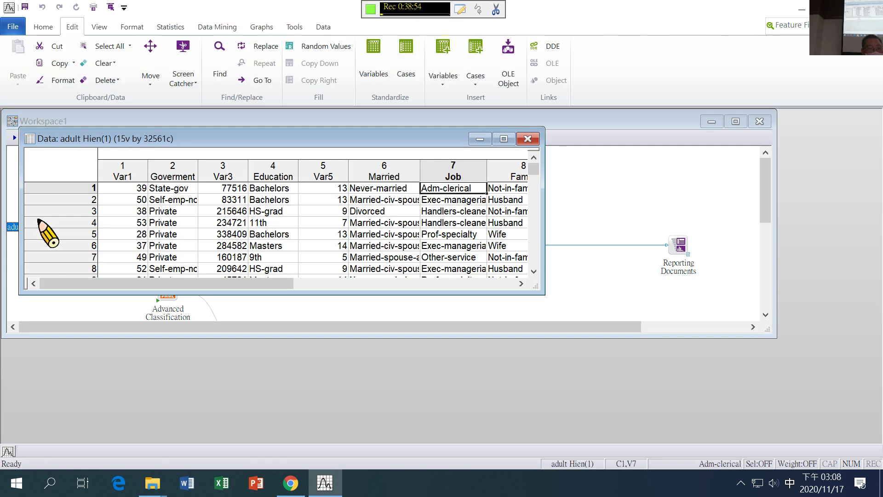
{"action": "left_click", "coordinate": [505, 139]}
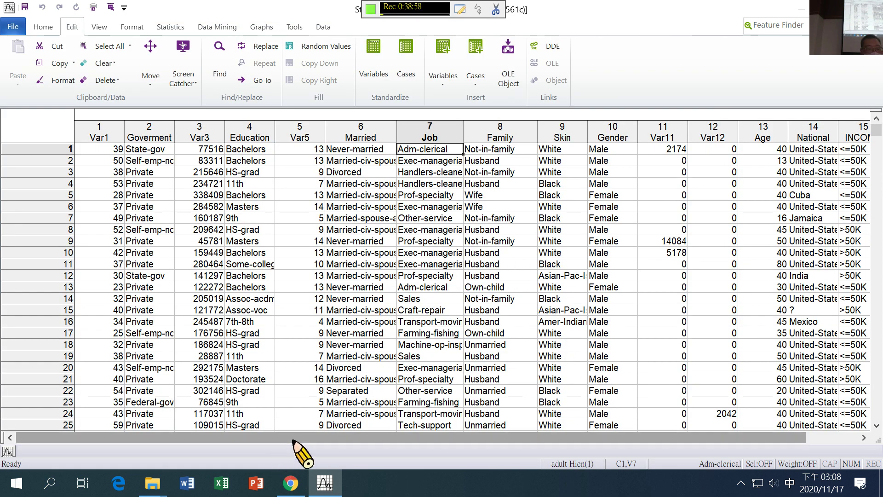
{"action": "left_click_drag", "start_coordinate": [313, 440], "coordinate": [387, 439]}
{"action": "scroll", "coordinate": [178, 325], "scroll_direction": "down", "scroll_amount": 6}
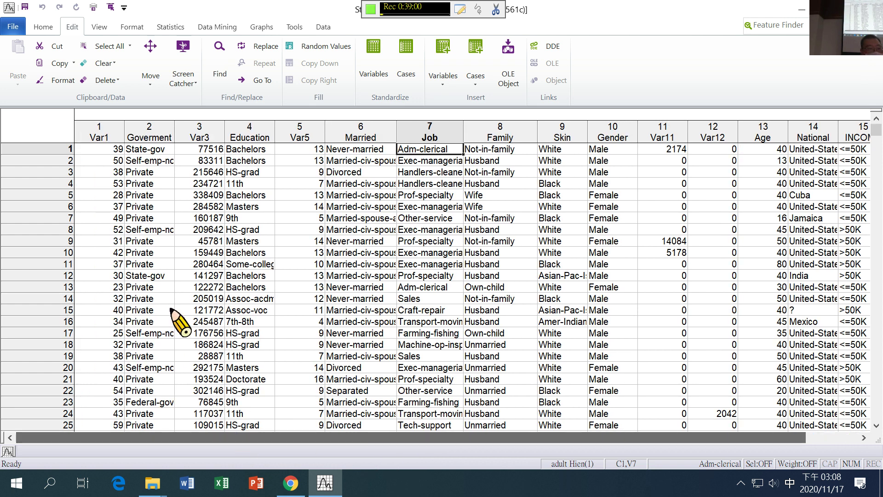
Step: Check the Education variable's specifications and value list, browse the neighbouring variables through Goverment, and leave the specifications unchanged
{"action": "double_click", "coordinate": [248, 135]}
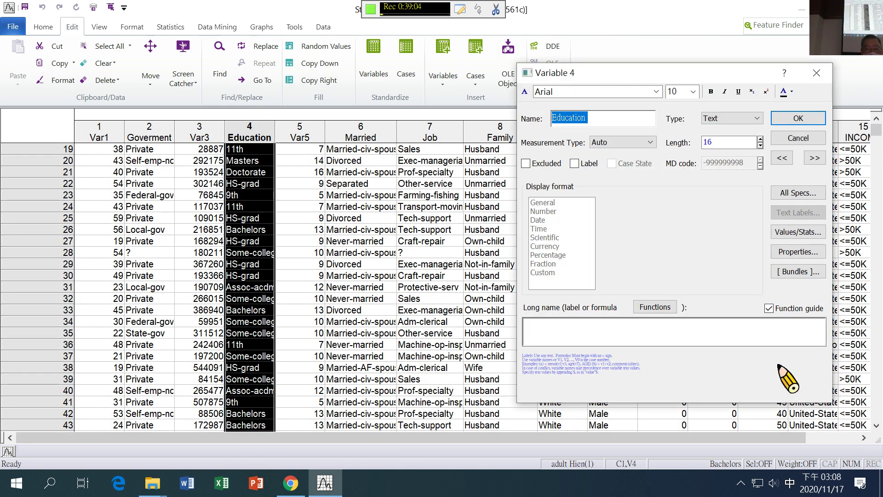
{"action": "left_click", "coordinate": [812, 230]}
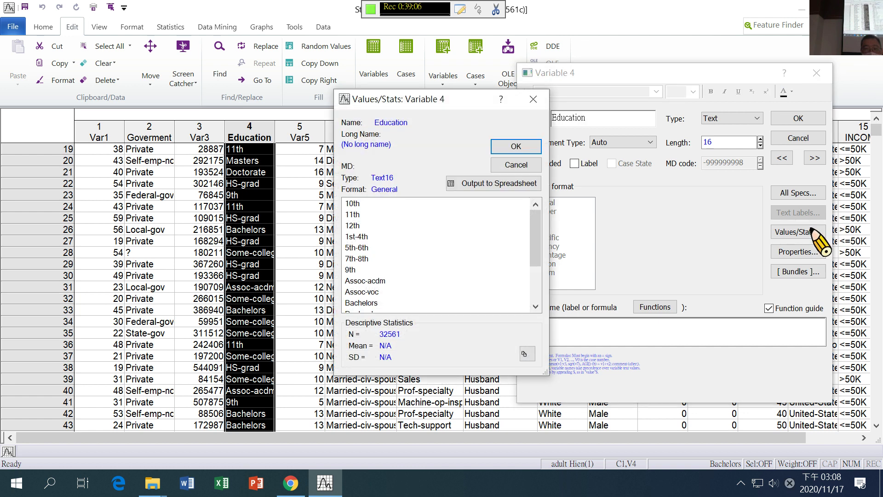
{"action": "left_click_drag", "start_coordinate": [534, 251], "coordinate": [537, 207]}
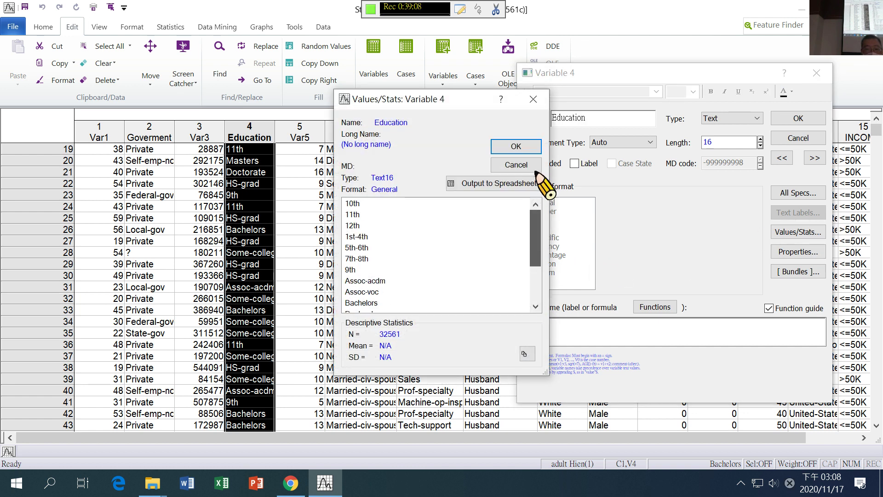
{"action": "left_click", "coordinate": [516, 146]}
{"action": "left_click", "coordinate": [817, 158]}
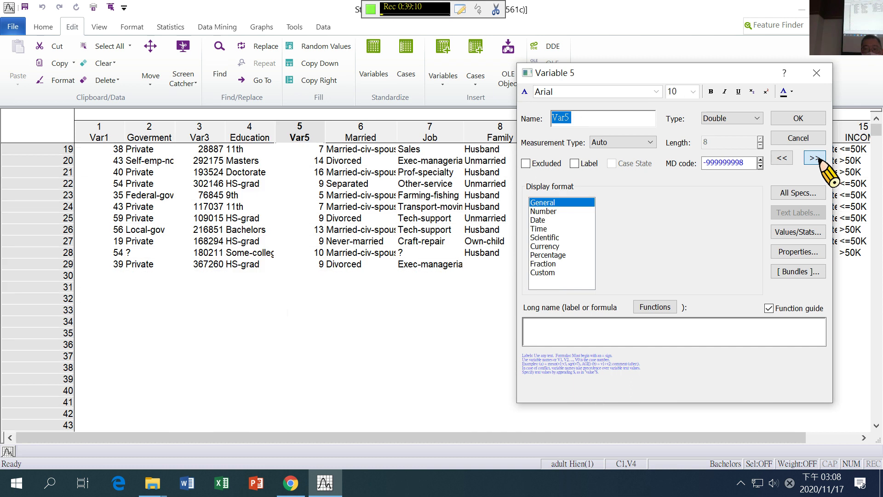
{"action": "left_click", "coordinate": [783, 159]}
{"action": "left_click", "coordinate": [782, 158]}
{"action": "left_click", "coordinate": [782, 158]}
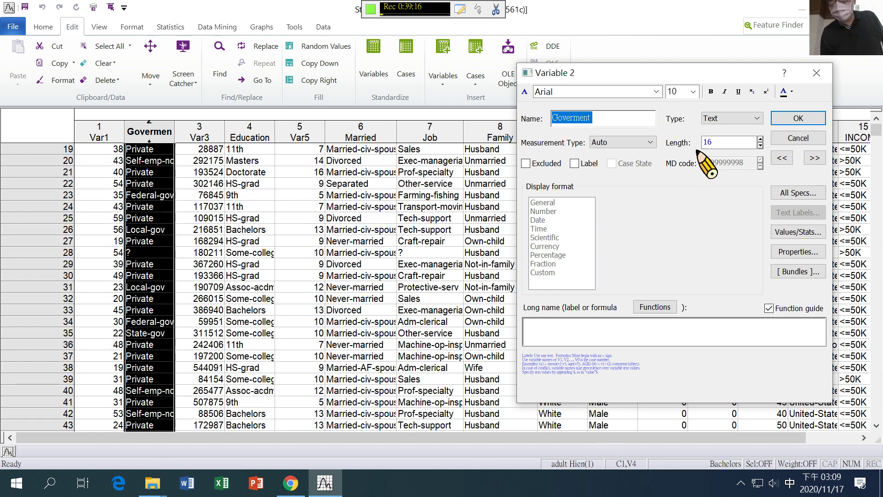
{"action": "left_click", "coordinate": [806, 140]}
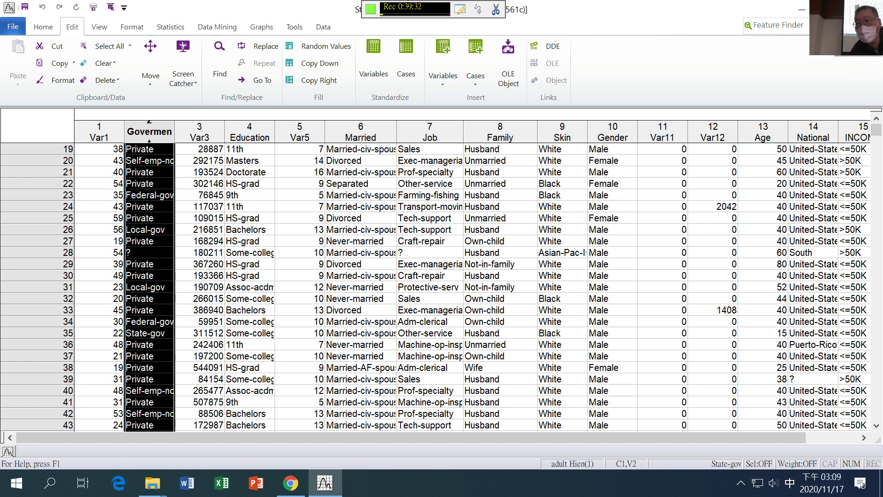
Step: Switch between the Workspace1 diagram and the adult data, moving the workspace window lower and maximizing the spreadsheet again
{"action": "key", "text": "ctrl+Tab"}
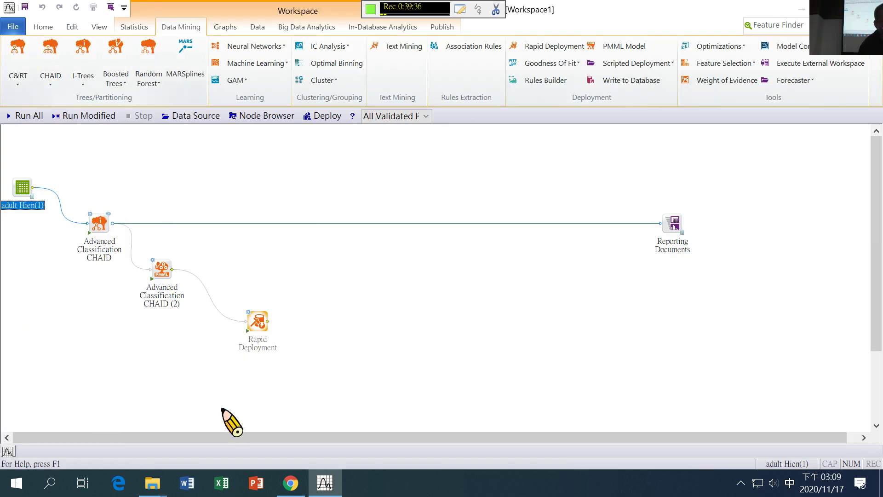
{"action": "double_click", "coordinate": [29, 202]}
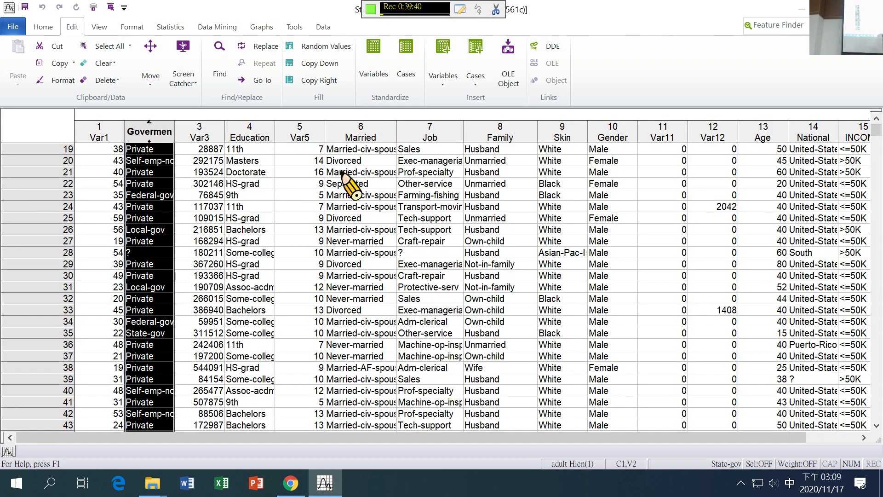
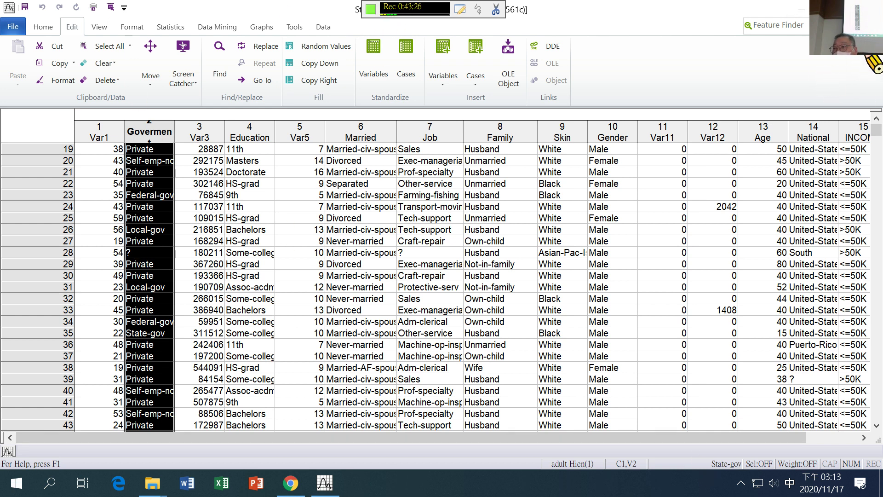
{"action": "key", "text": "ctrl+Tab"}
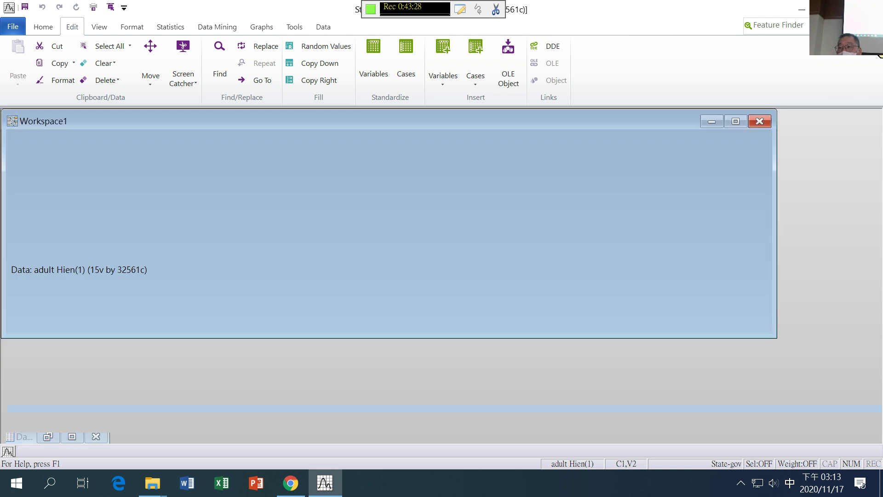
{"action": "left_click_drag", "start_coordinate": [521, 121], "coordinate": [555, 170]}
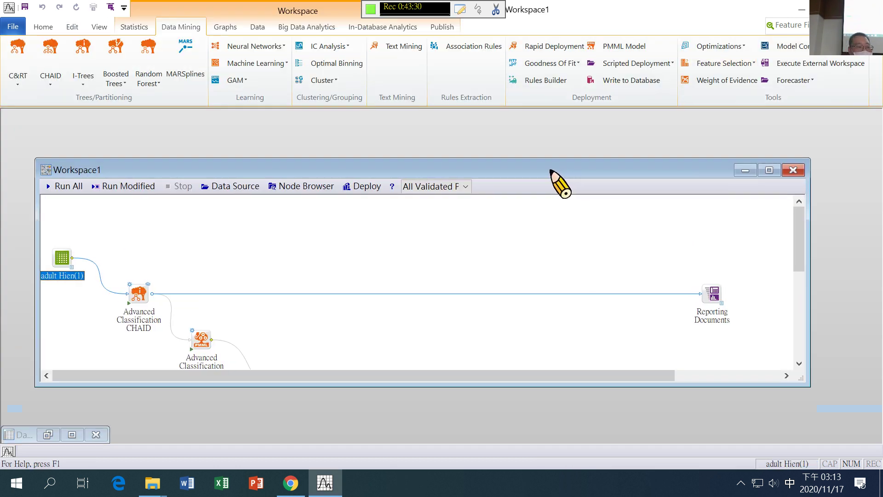
{"action": "left_click", "coordinate": [72, 435]}
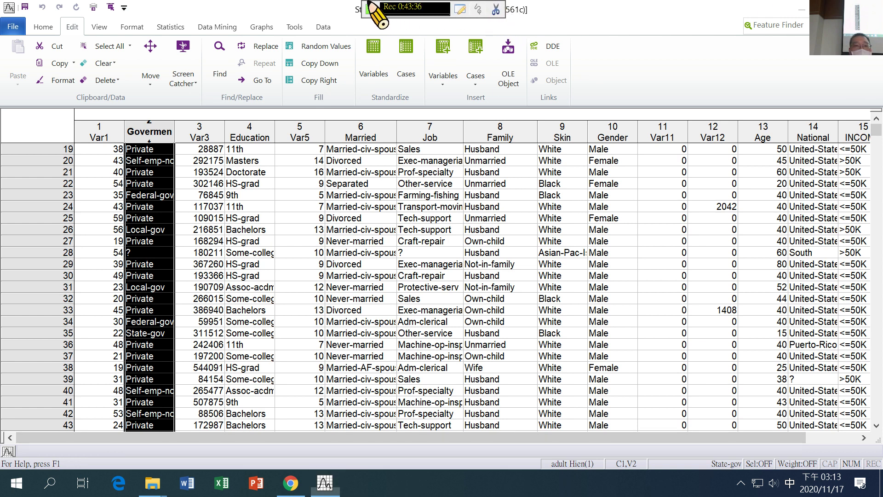
Step: Examine the adult data from first to last case for unknown entries, selecting the "?" Goverment cells in cases 28 and 21538
{"action": "left_click_drag", "start_coordinate": [877, 138], "coordinate": [879, 432]}
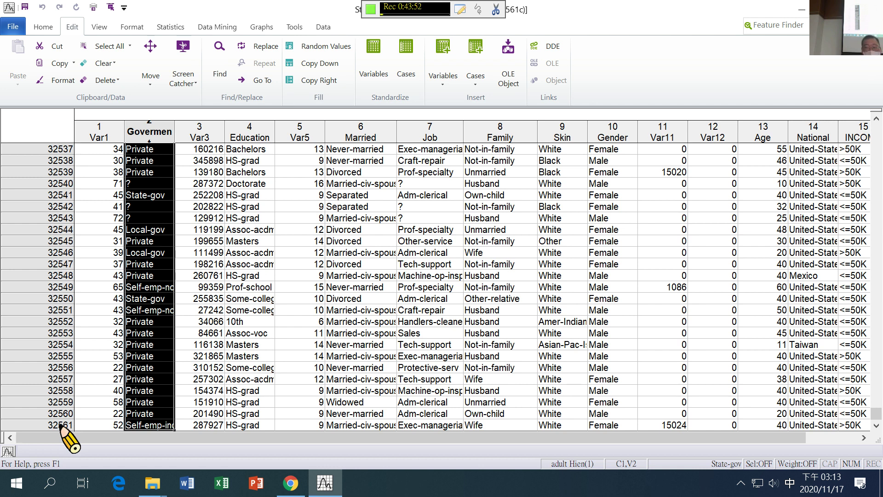
{"action": "left_click_drag", "start_coordinate": [877, 414], "coordinate": [877, 117]}
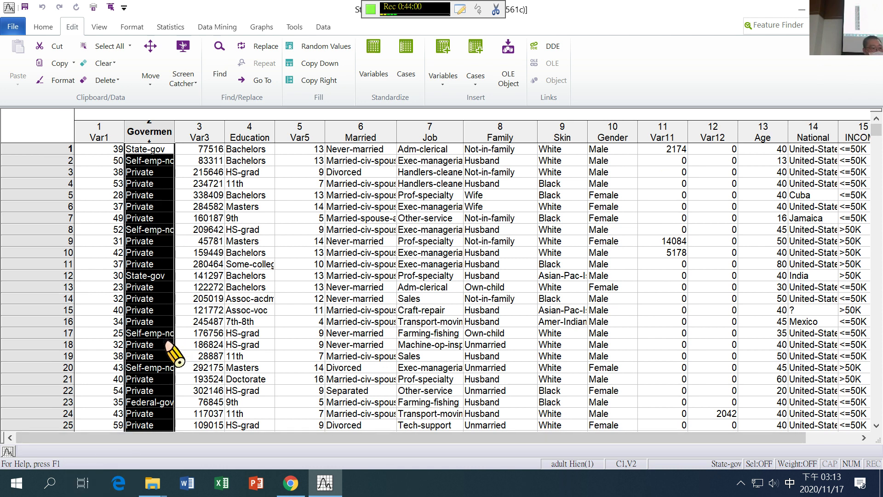
{"action": "scroll", "coordinate": [183, 316], "scroll_direction": "down", "scroll_amount": 3}
{"action": "left_click", "coordinate": [171, 357]}
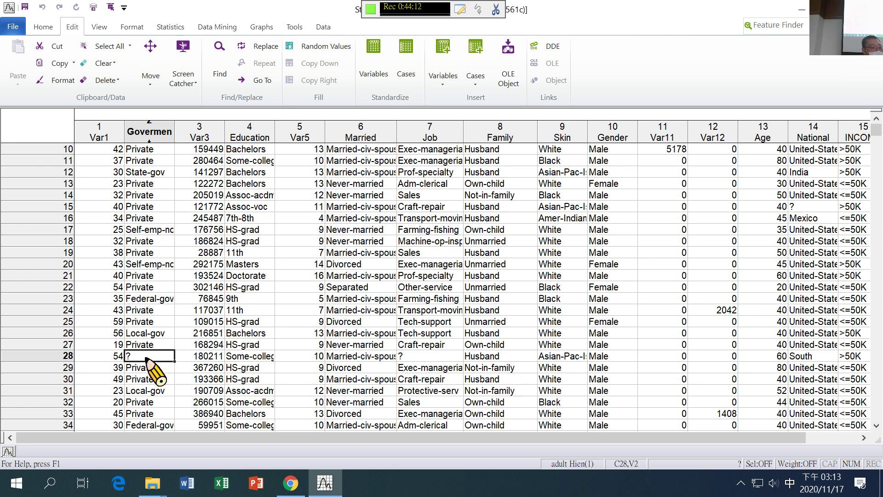
{"action": "scroll", "coordinate": [142, 361], "scroll_direction": "down", "scroll_amount": 5}
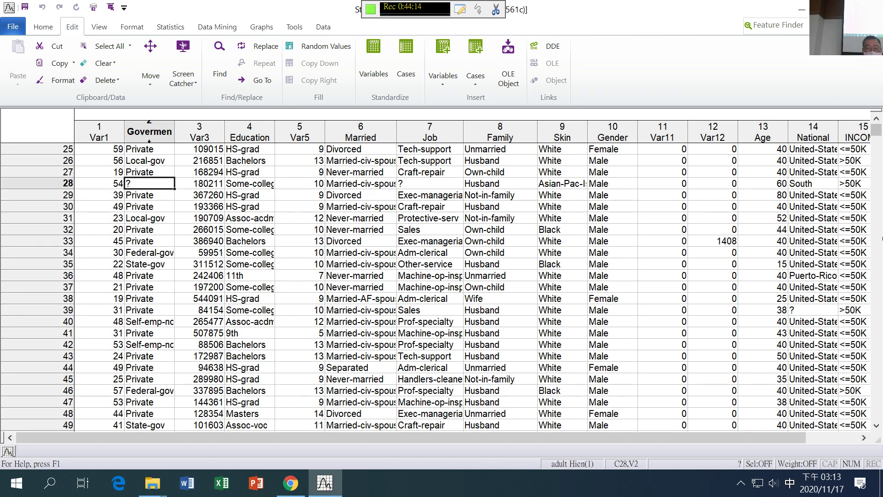
{"action": "left_click_drag", "start_coordinate": [876, 136], "coordinate": [876, 319]}
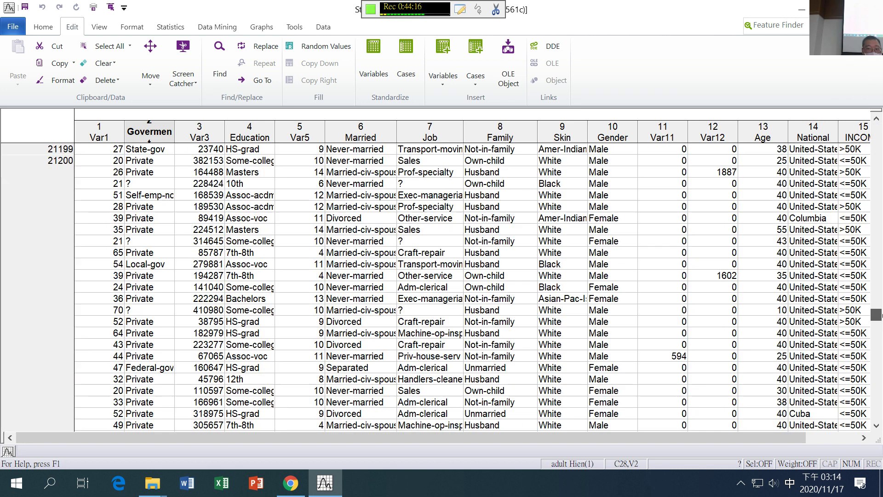
{"action": "left_click", "coordinate": [144, 403]}
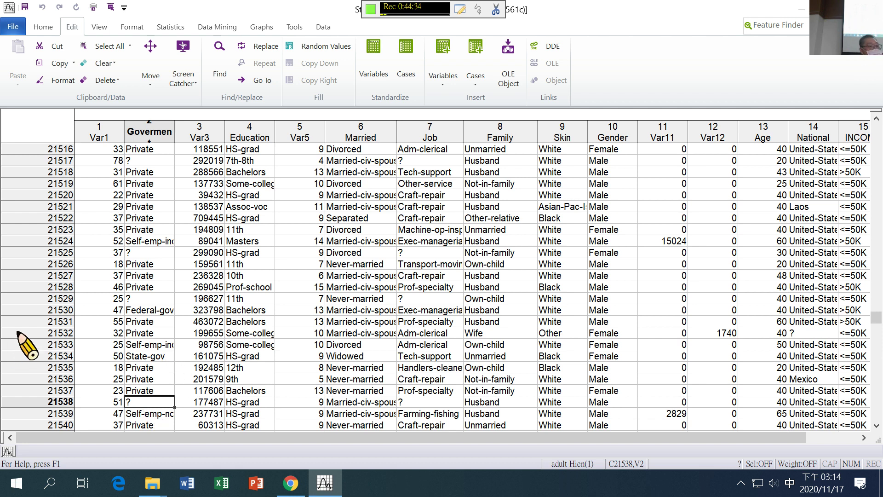
Step: Return to the first case, open Var1's specifications and look through its full list of values and descriptive statistics
{"action": "scroll", "coordinate": [92, 318], "scroll_direction": "up", "scroll_amount": 4}
{"action": "scroll", "coordinate": [667, 356], "scroll_direction": "up", "scroll_amount": 11}
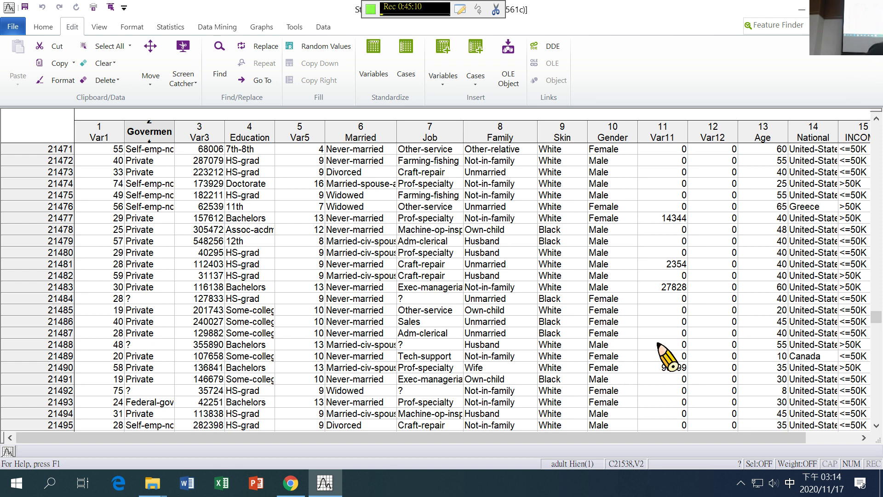
{"action": "scroll", "coordinate": [704, 341], "scroll_direction": "up", "scroll_amount": 13}
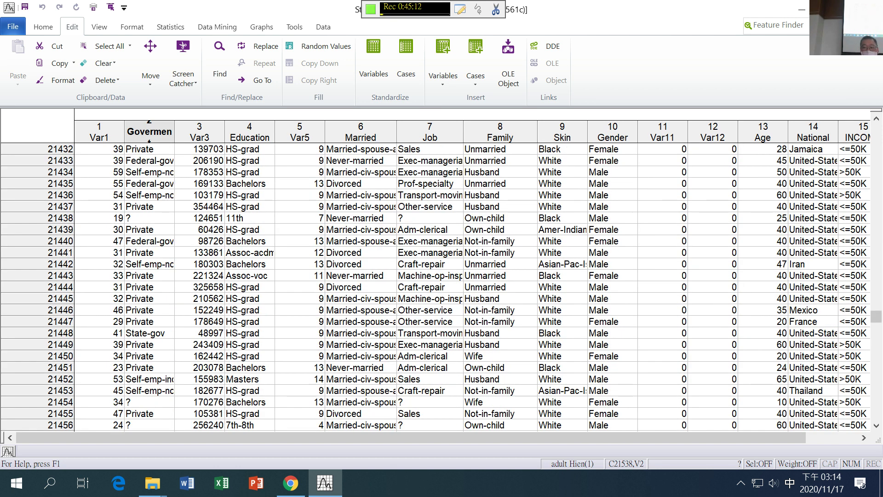
{"action": "left_click_drag", "start_coordinate": [877, 316], "coordinate": [877, 121]}
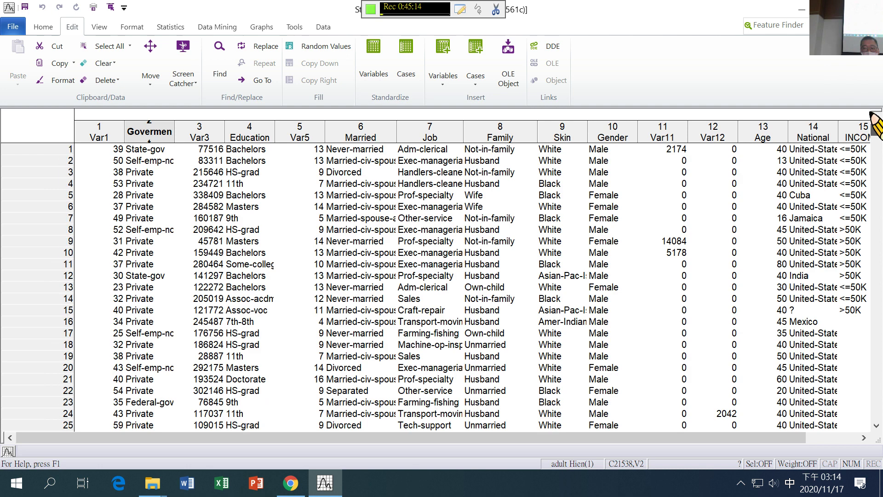
{"action": "left_click", "coordinate": [99, 135]}
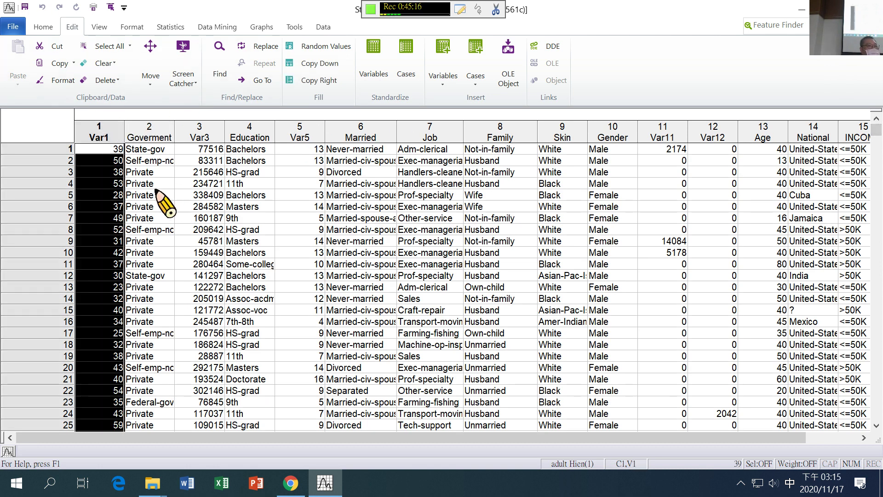
{"action": "double_click", "coordinate": [113, 138]}
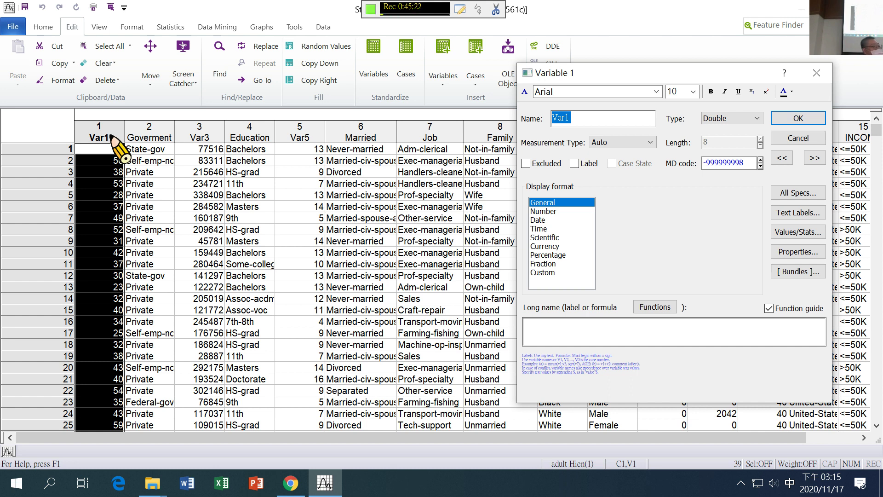
{"action": "left_click", "coordinate": [575, 90]}
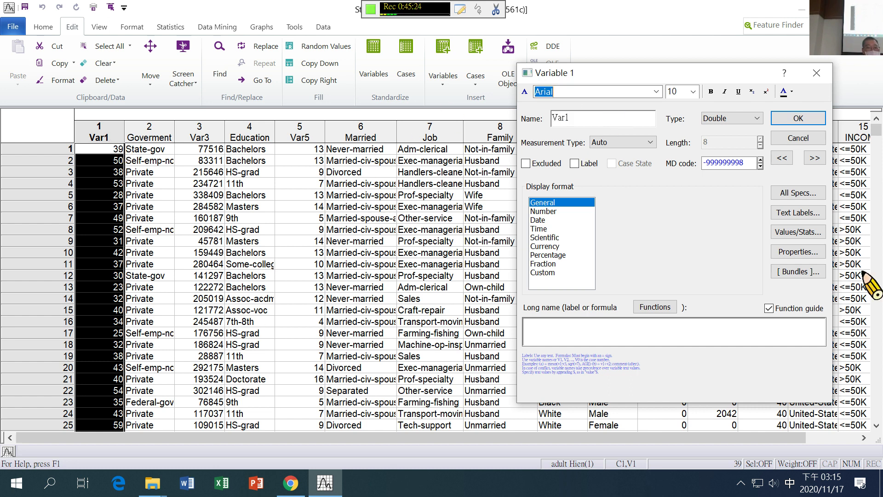
{"action": "left_click", "coordinate": [798, 232]}
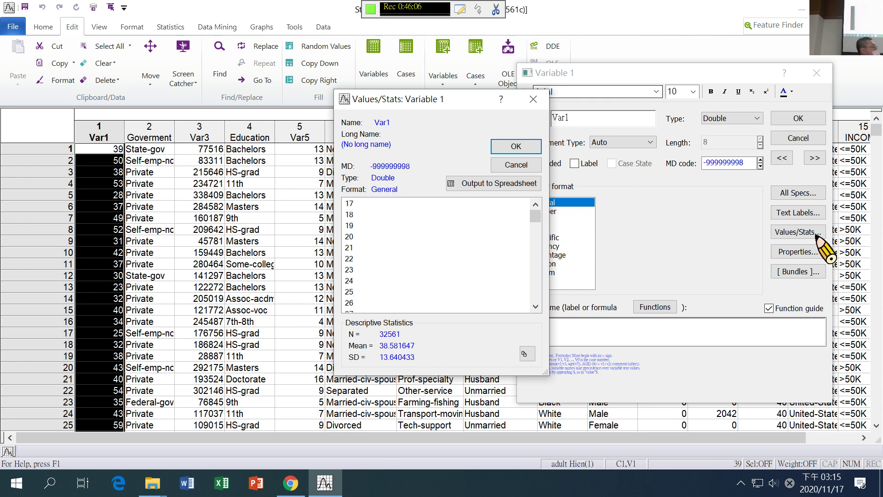
{"action": "left_click_drag", "start_coordinate": [535, 216], "coordinate": [531, 322]}
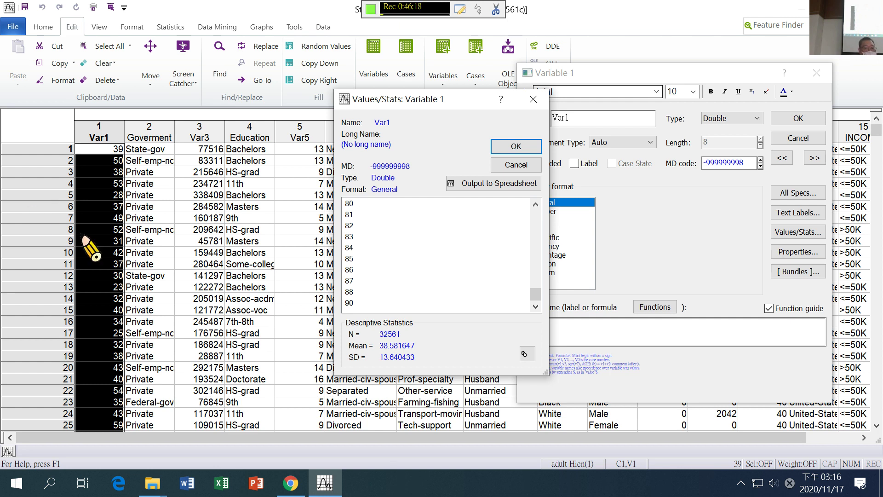
{"action": "left_click_drag", "start_coordinate": [540, 272], "coordinate": [539, 205]}
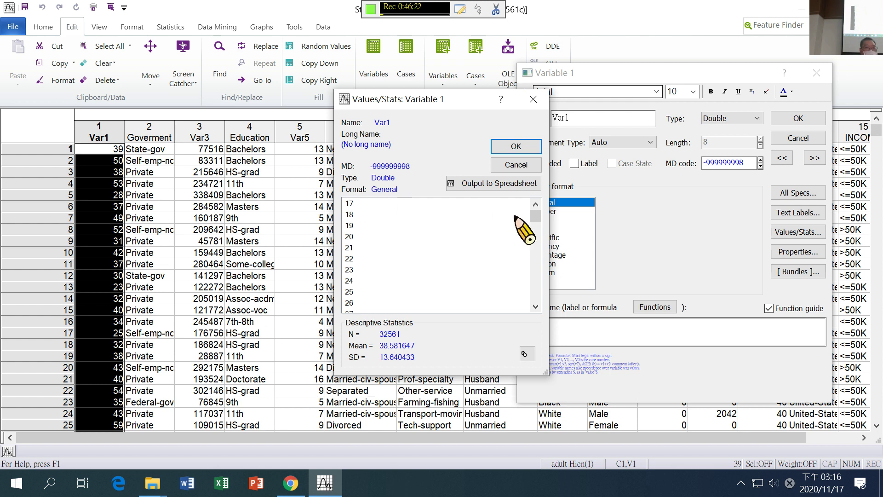
{"action": "left_click_drag", "start_coordinate": [536, 215], "coordinate": [542, 298]}
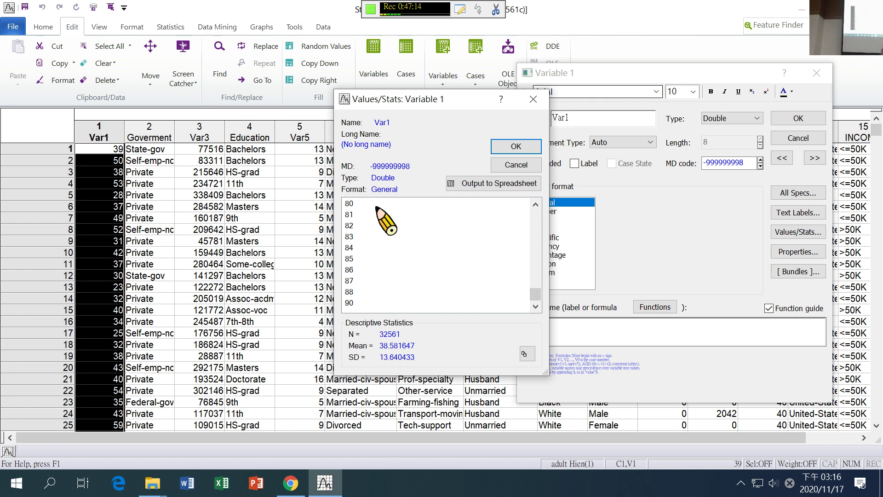
{"action": "left_click", "coordinate": [517, 147]}
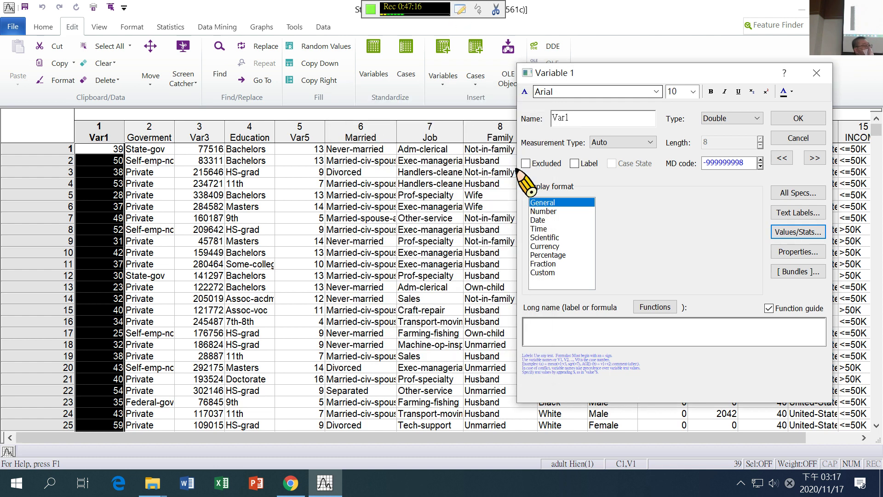
Step: Move the specifications dialog aside, advance to the Goverment variable and check its list of values
{"action": "left_click", "coordinate": [668, 92]}
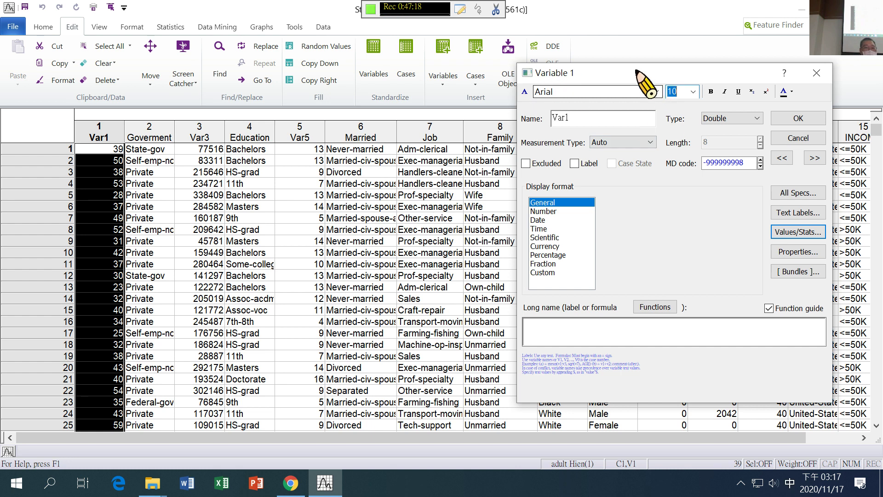
{"action": "left_click_drag", "start_coordinate": [636, 71], "coordinate": [494, 100]}
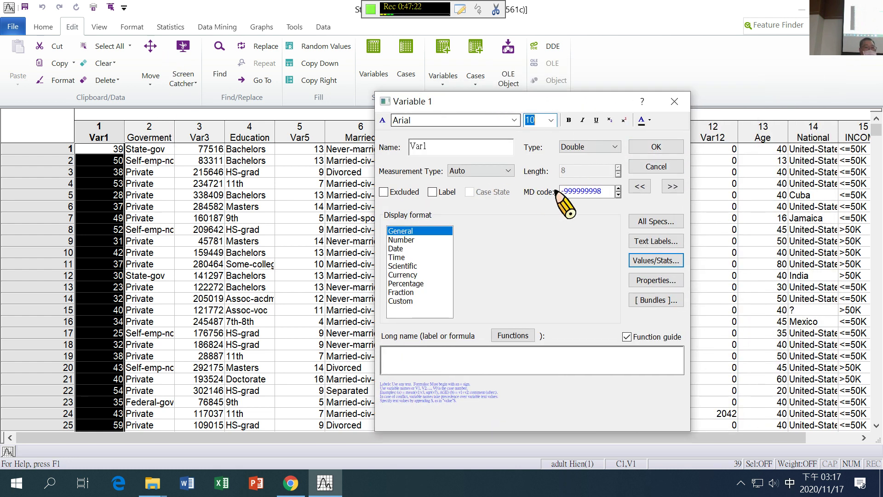
{"action": "left_click", "coordinate": [670, 192]}
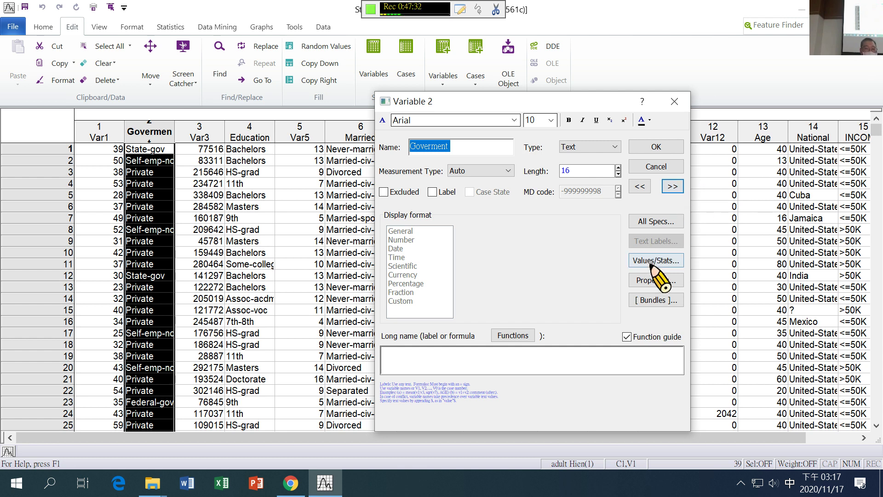
{"action": "left_click", "coordinate": [661, 261]}
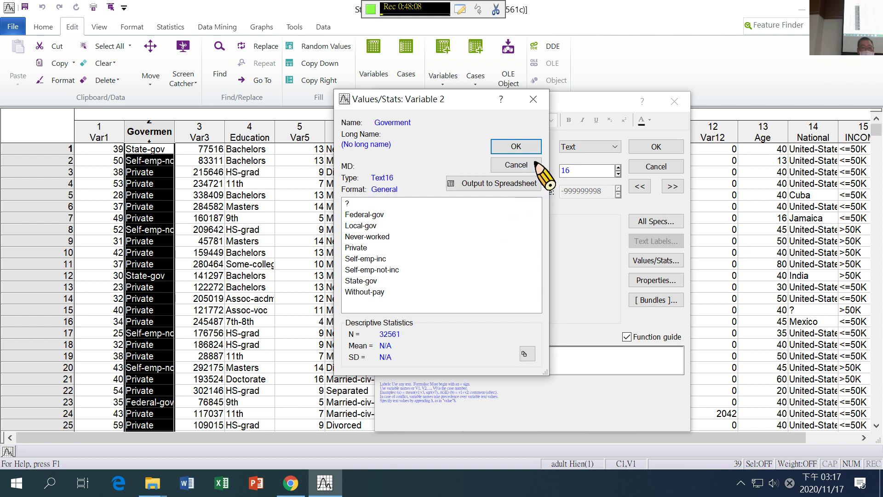
{"action": "left_click", "coordinate": [521, 148]}
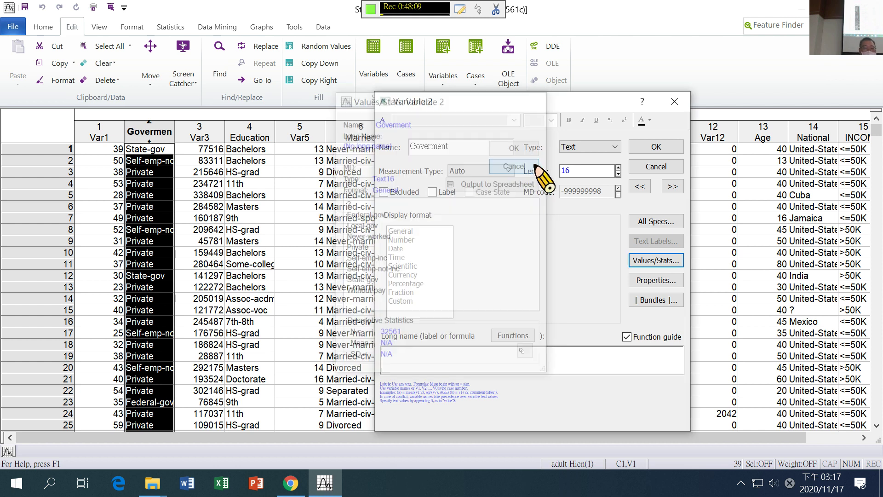
Step: Change the Goverment variable's type to Double and check the numeric code assigned to its "?" text label
{"action": "left_click", "coordinate": [575, 147]}
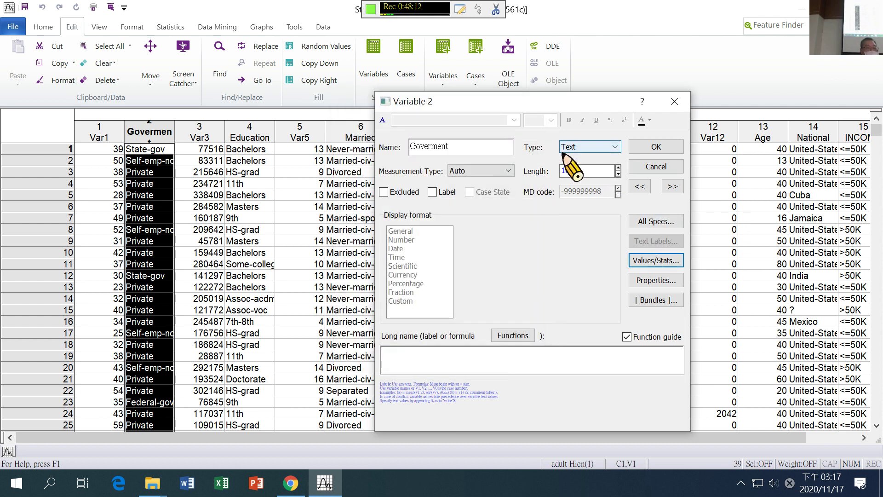
{"action": "left_click", "coordinate": [615, 149]}
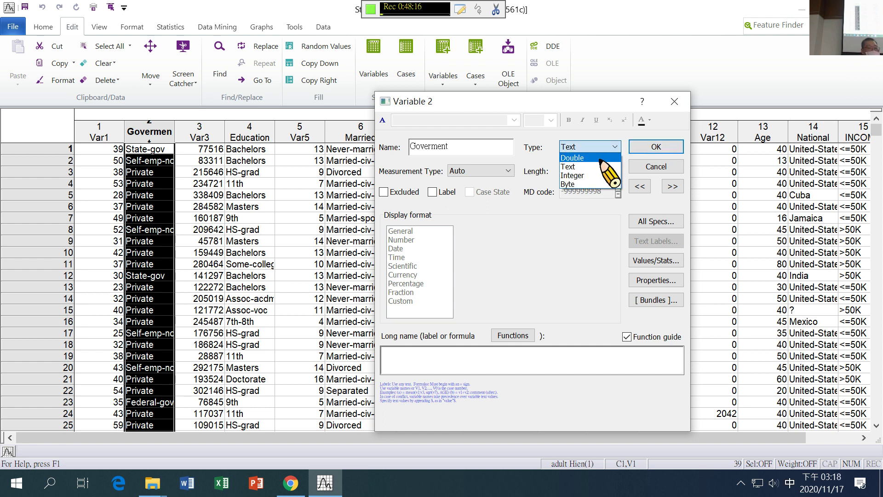
{"action": "left_click", "coordinate": [601, 160]}
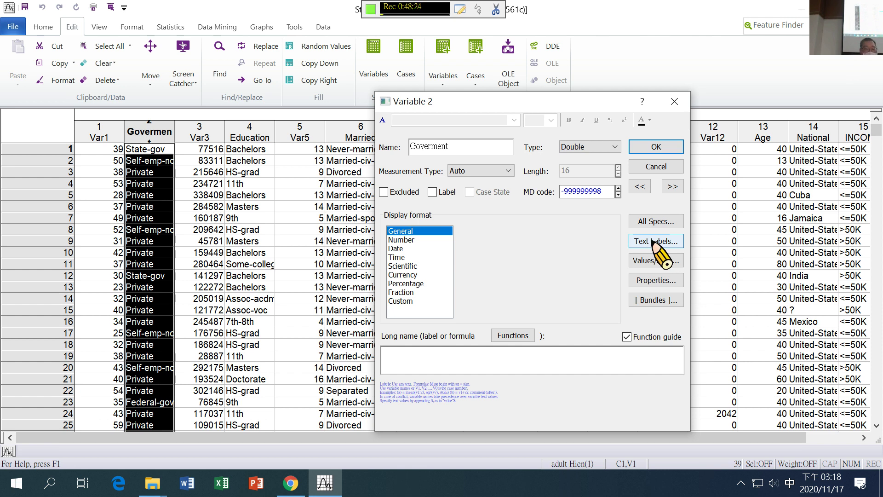
{"action": "left_click", "coordinate": [654, 241]}
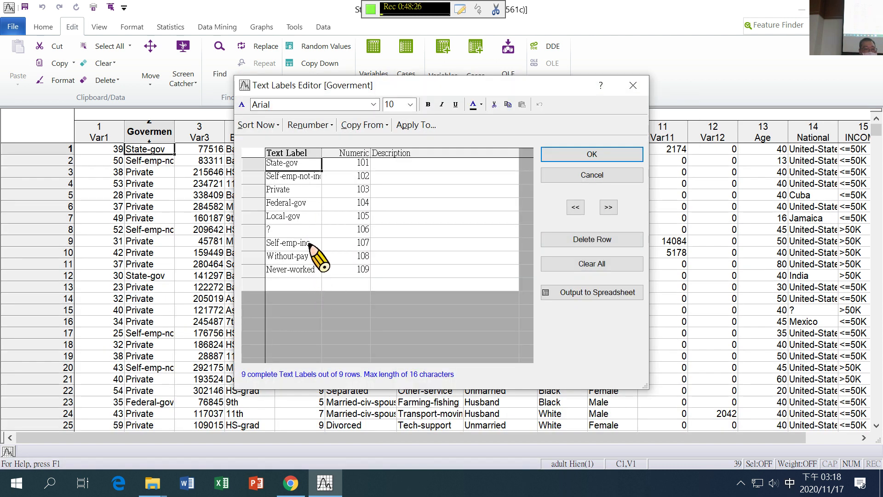
{"action": "left_click", "coordinate": [355, 233]}
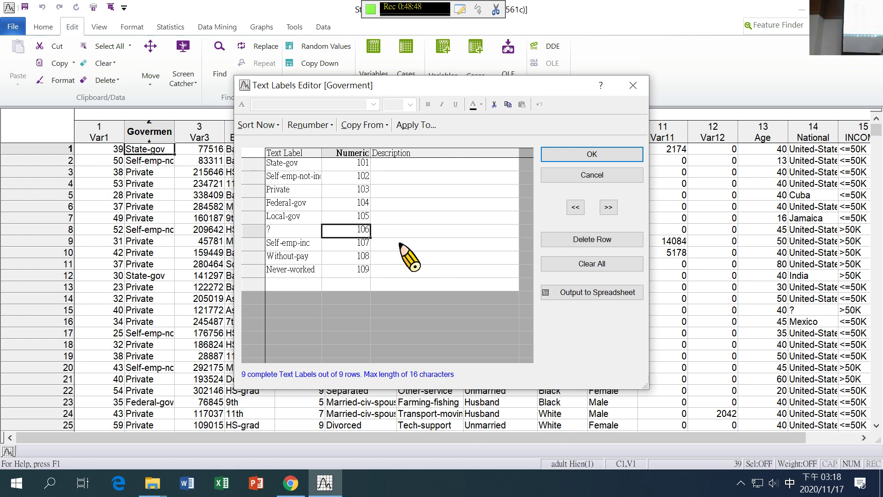
{"action": "left_click", "coordinate": [614, 175]}
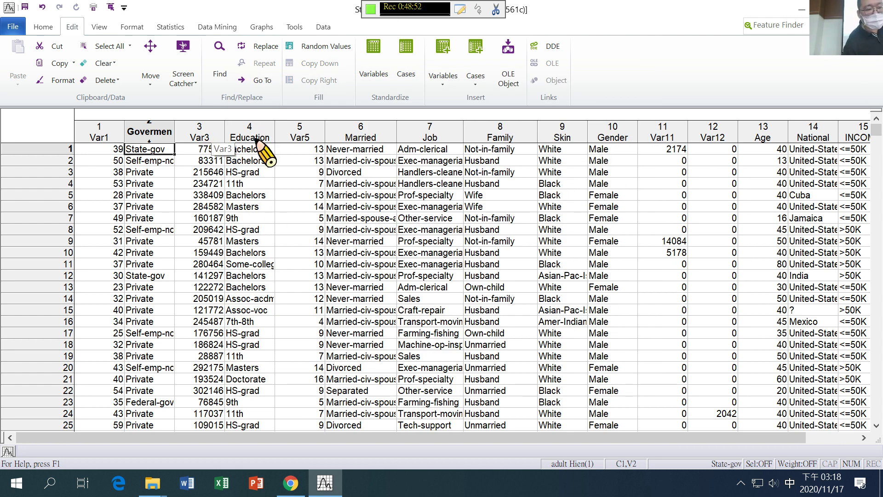
Step: Review the Goverment variable's values and statistics and its text labels, leaving both unchanged
{"action": "double_click", "coordinate": [163, 133]}
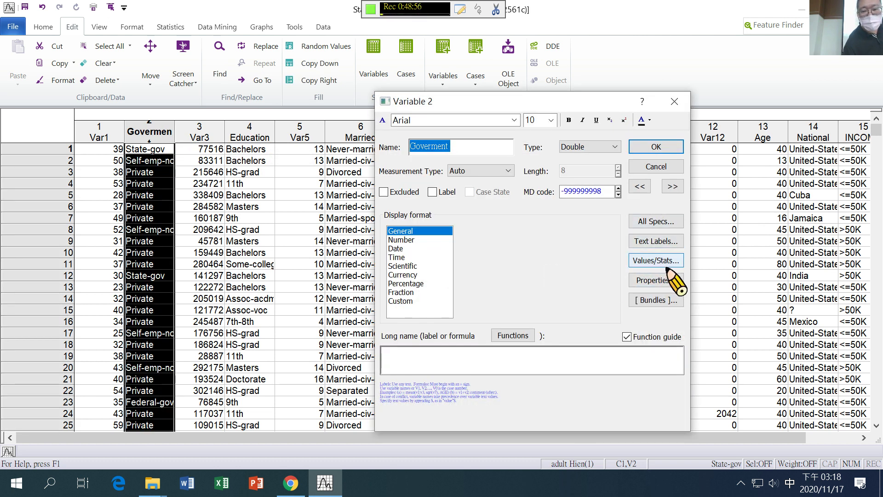
{"action": "left_click", "coordinate": [642, 261]}
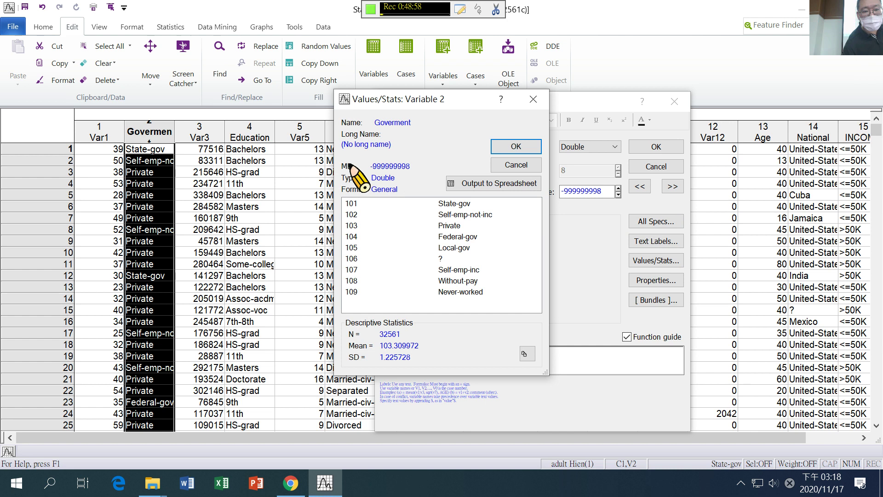
{"action": "left_click", "coordinate": [515, 165]}
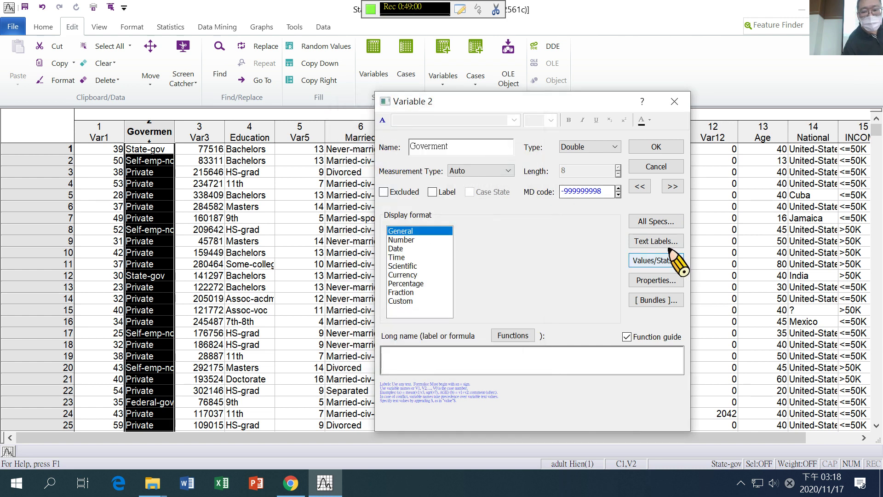
{"action": "left_click", "coordinate": [655, 241]}
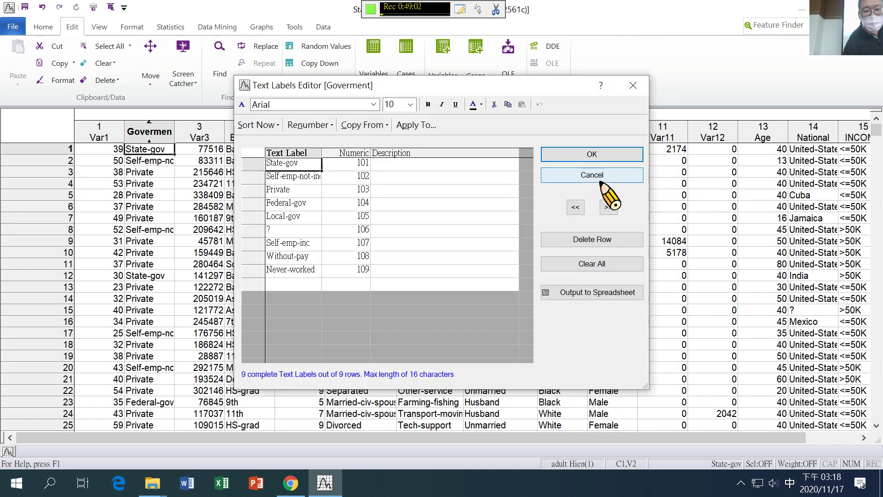
{"action": "left_click", "coordinate": [598, 180]}
Step: Set the Goverment variable's missing data code to 106
{"action": "double_click", "coordinate": [164, 133]}
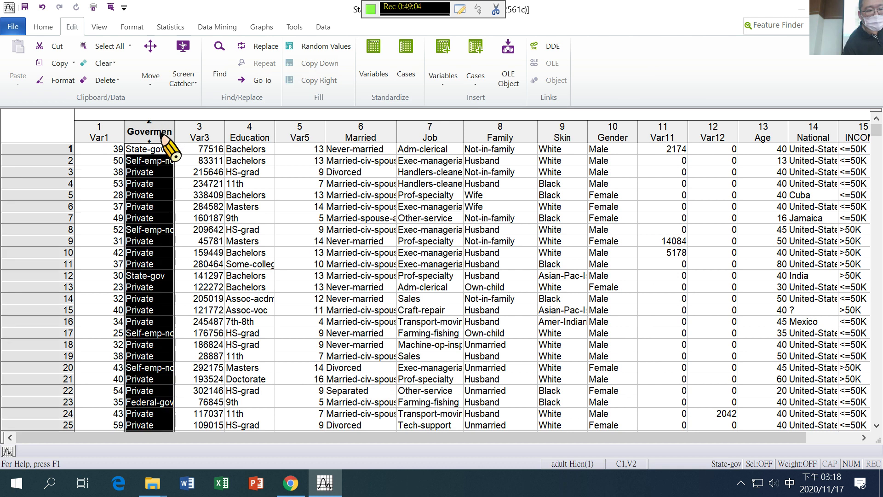
{"action": "left_click", "coordinate": [589, 191]}
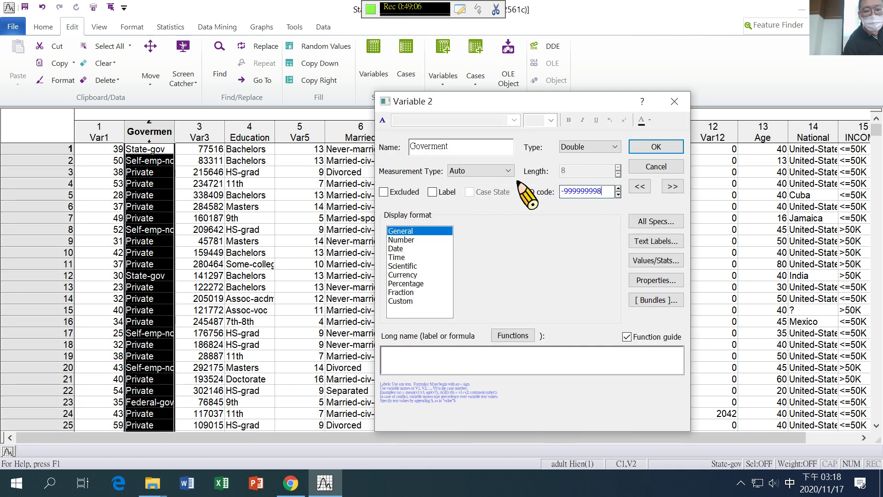
{"action": "type", "text": "106"}
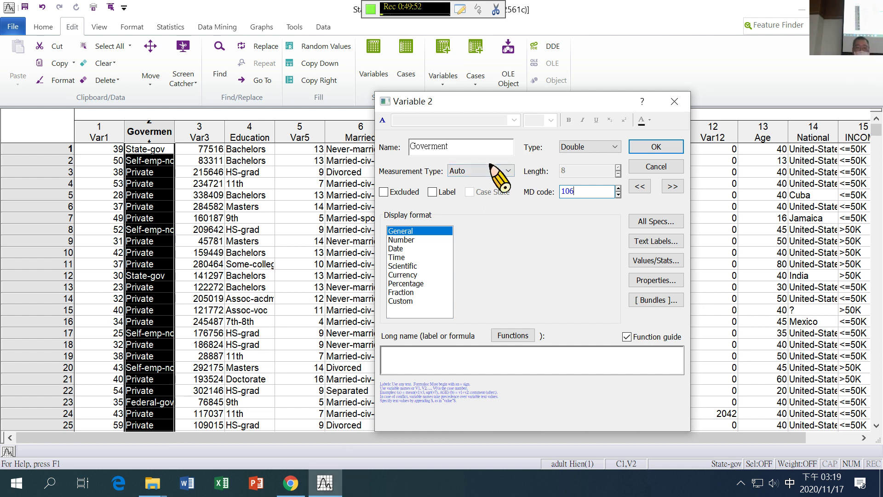
{"action": "left_click", "coordinate": [637, 147]}
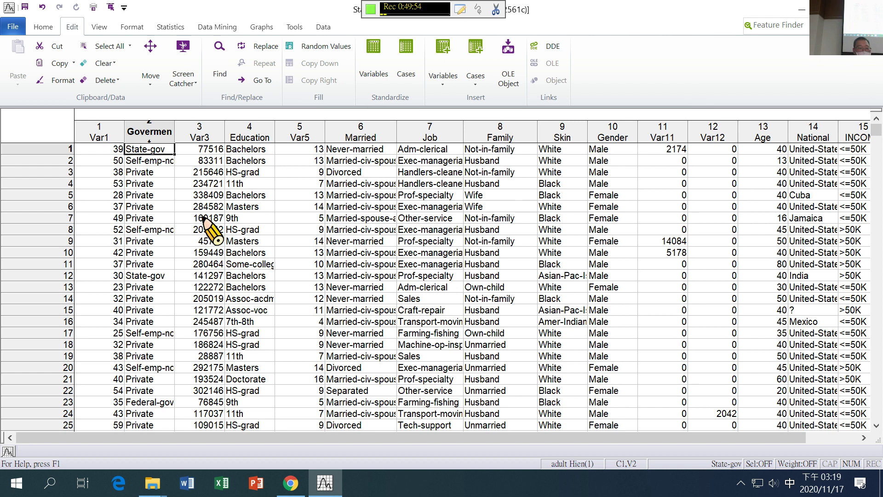
Step: Check the Goverment cell of case 28 and widen the Goverment column to fit its full labels
{"action": "scroll", "coordinate": [209, 231], "scroll_direction": "down", "scroll_amount": 2}
{"action": "left_click", "coordinate": [148, 391]}
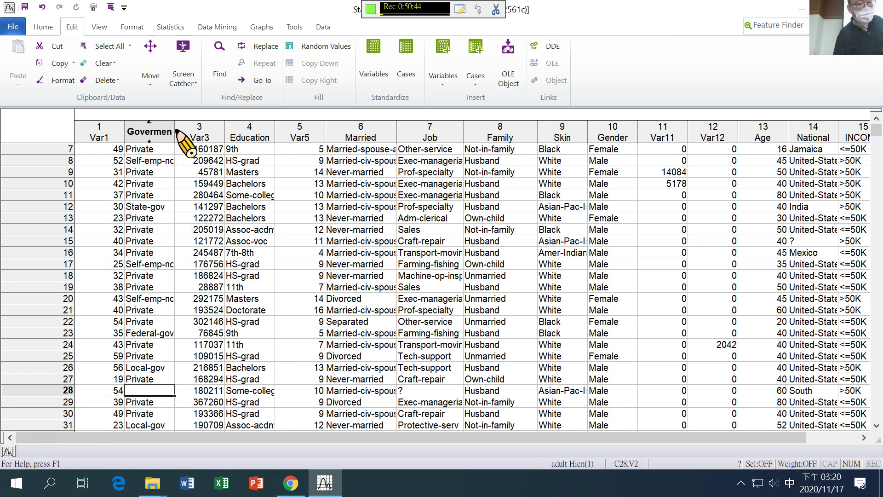
{"action": "left_click_drag", "start_coordinate": [174, 131], "coordinate": [219, 131]}
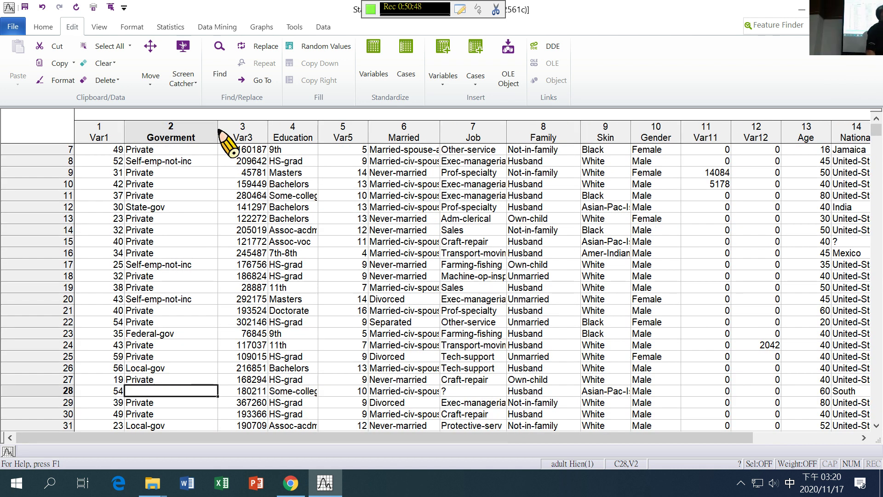
Step: Review the text labels and their numeric codes for the Goverment variable without changing them
{"action": "scroll", "coordinate": [203, 189], "scroll_direction": "up", "scroll_amount": 2}
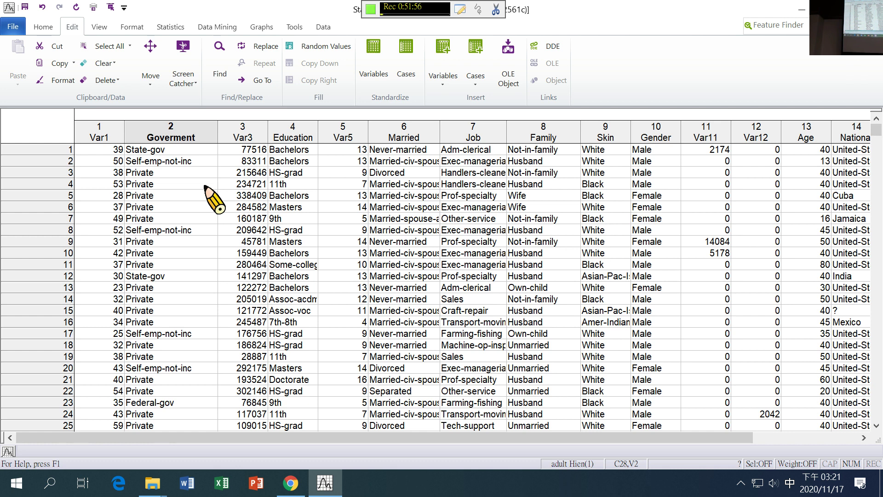
{"action": "double_click", "coordinate": [161, 134]}
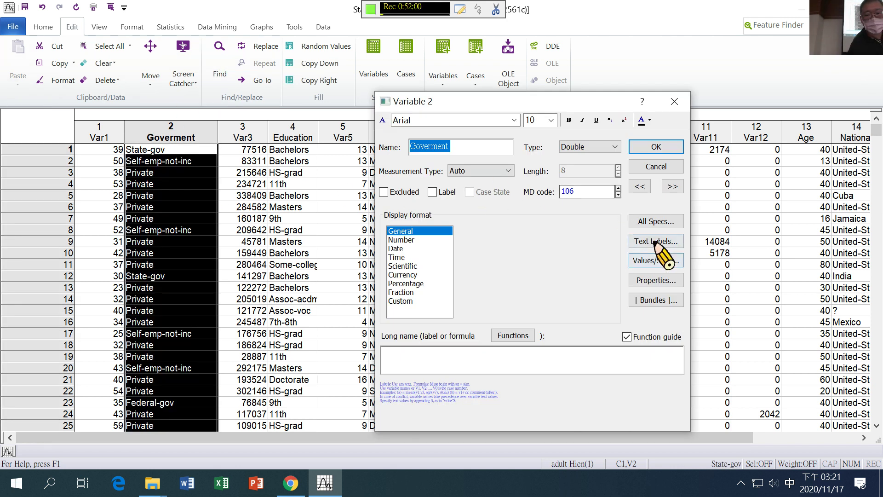
{"action": "left_click", "coordinate": [655, 241]}
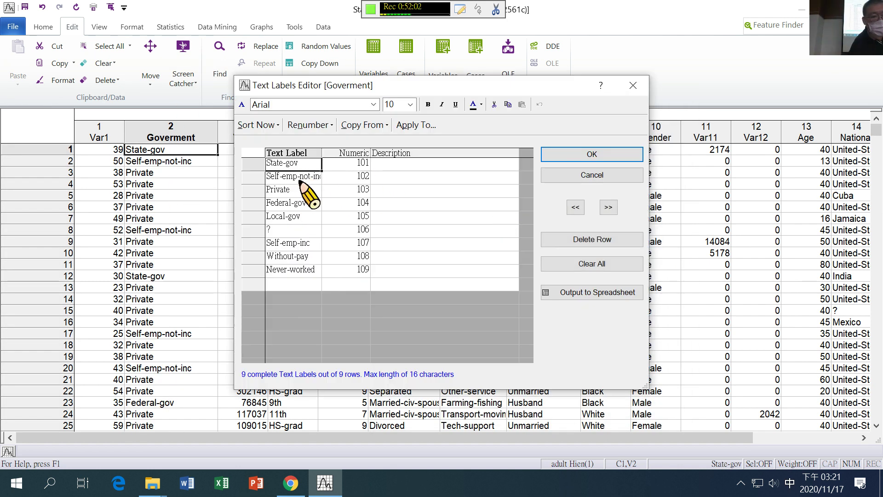
{"action": "left_click", "coordinate": [301, 177]}
{"action": "left_click", "coordinate": [302, 193]}
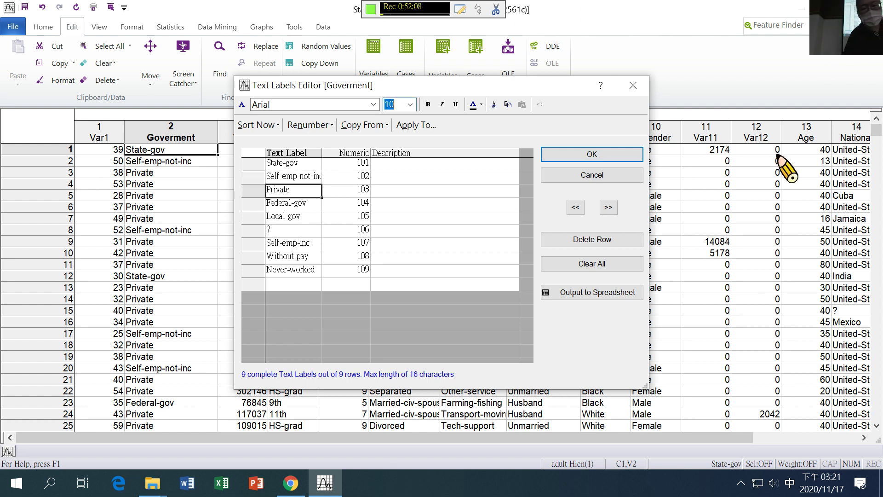
{"action": "key", "text": "Escape"}
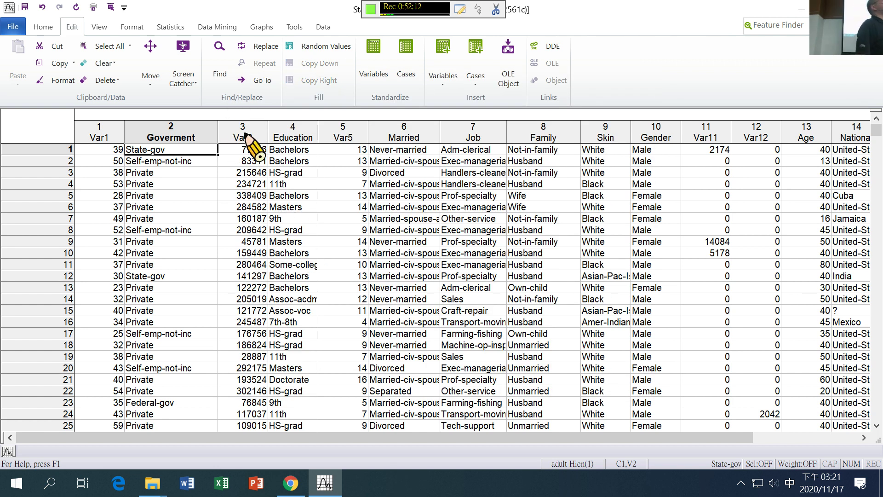
Step: Check the Goverment variable's list of values and descriptive statistics
{"action": "double_click", "coordinate": [184, 134]}
{"action": "left_click", "coordinate": [644, 260]}
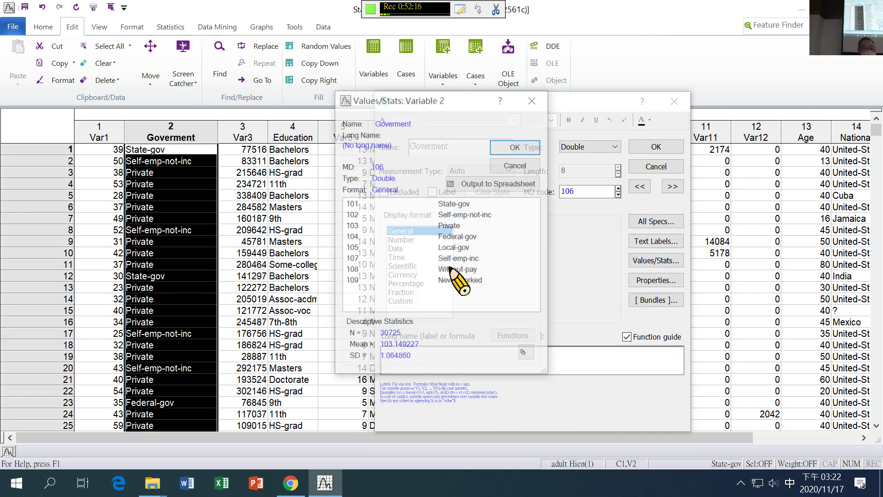
{"action": "left_click", "coordinate": [516, 146]}
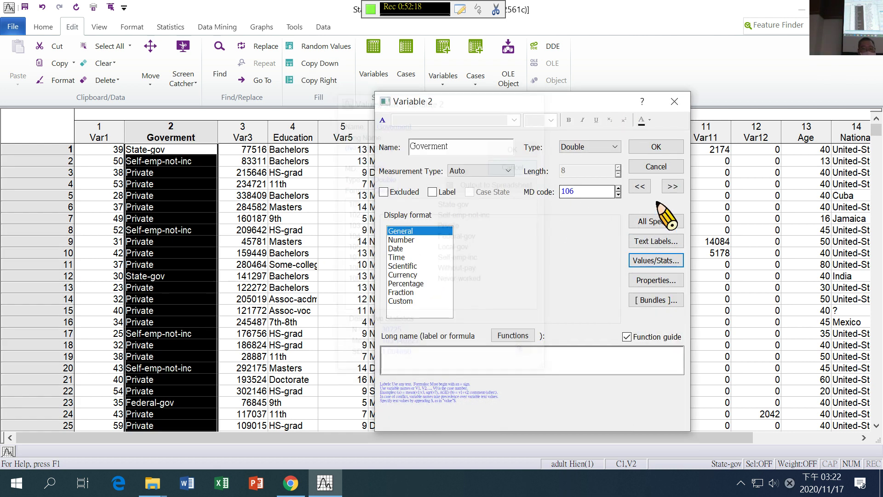
Step: Review Var3's values and statistics, and view the data types available for the Goverment variable
{"action": "left_click", "coordinate": [673, 185]}
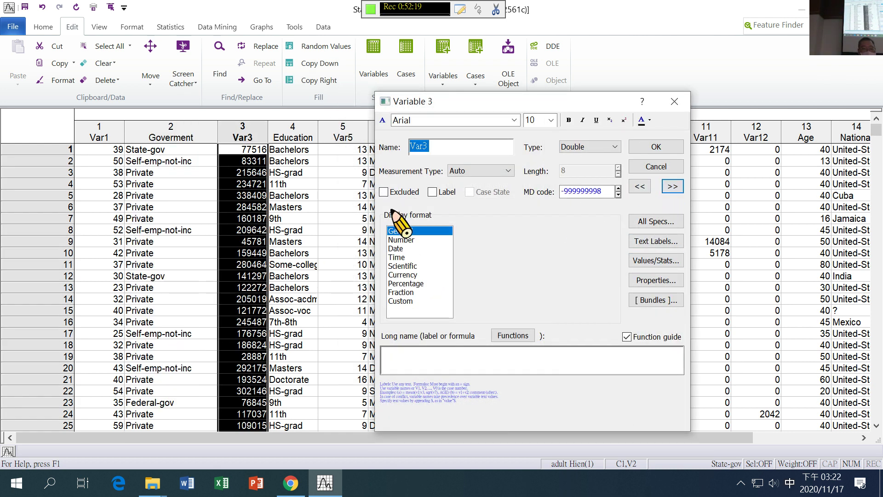
{"action": "left_click", "coordinate": [644, 261]}
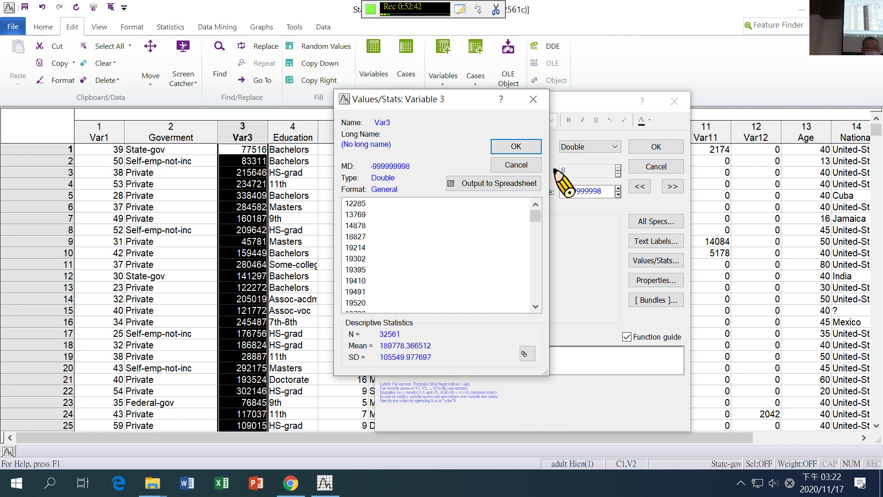
{"action": "left_click", "coordinate": [516, 166]}
{"action": "left_click", "coordinate": [639, 186]}
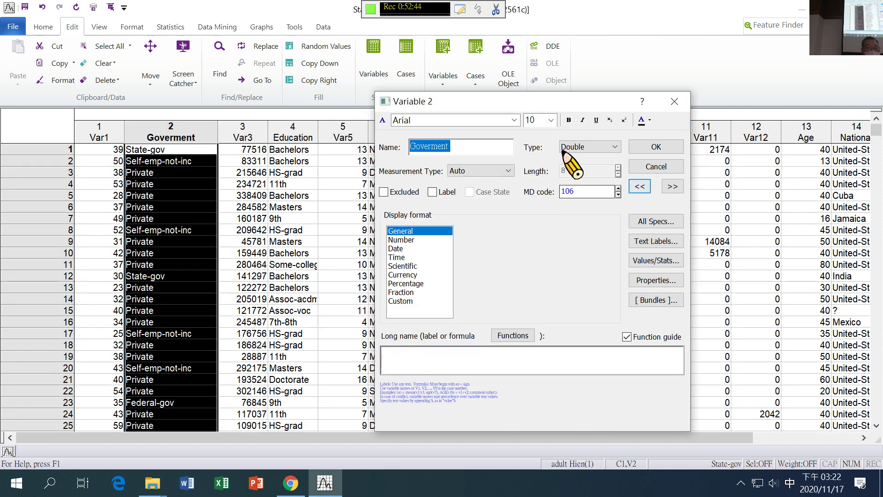
{"action": "left_click", "coordinate": [615, 147]}
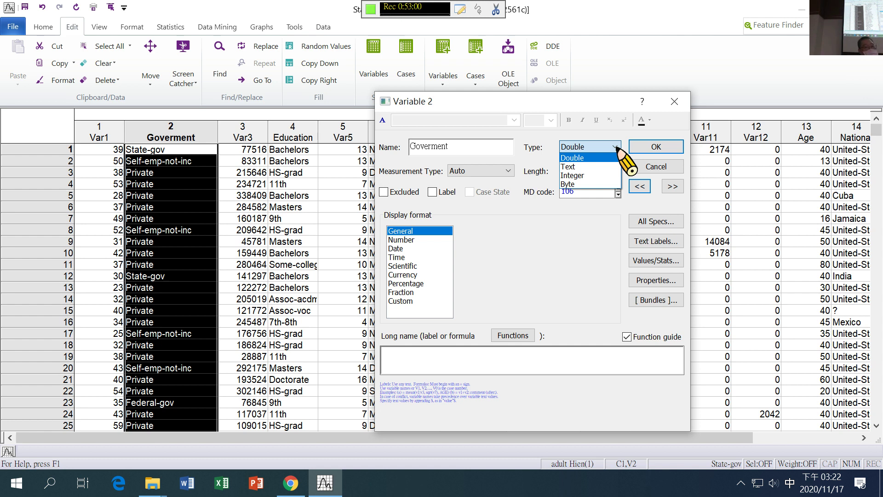
{"action": "left_click", "coordinate": [673, 186]}
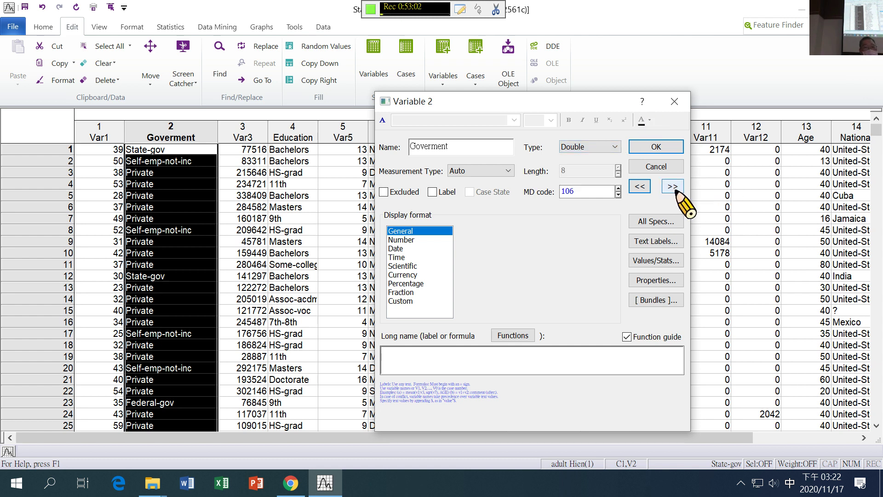
Step: Change the Education variable's type to Double
{"action": "left_click", "coordinate": [672, 186]}
{"action": "left_click", "coordinate": [673, 186]}
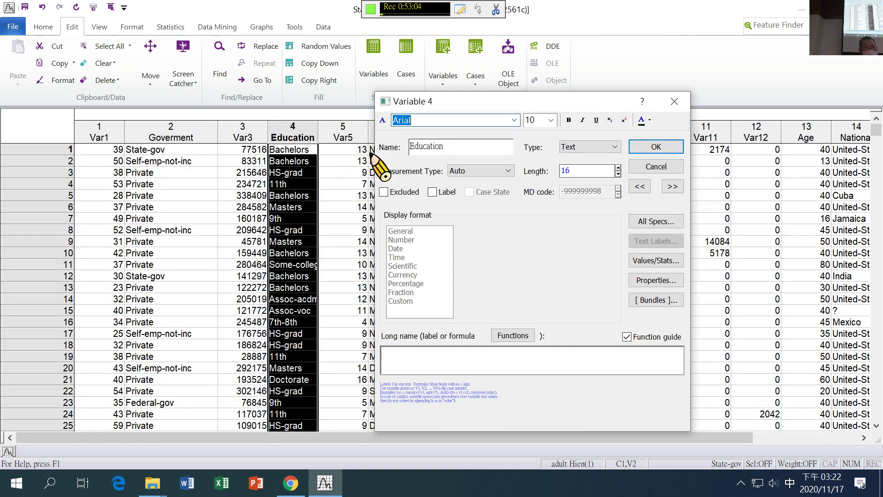
{"action": "left_click", "coordinate": [664, 261]}
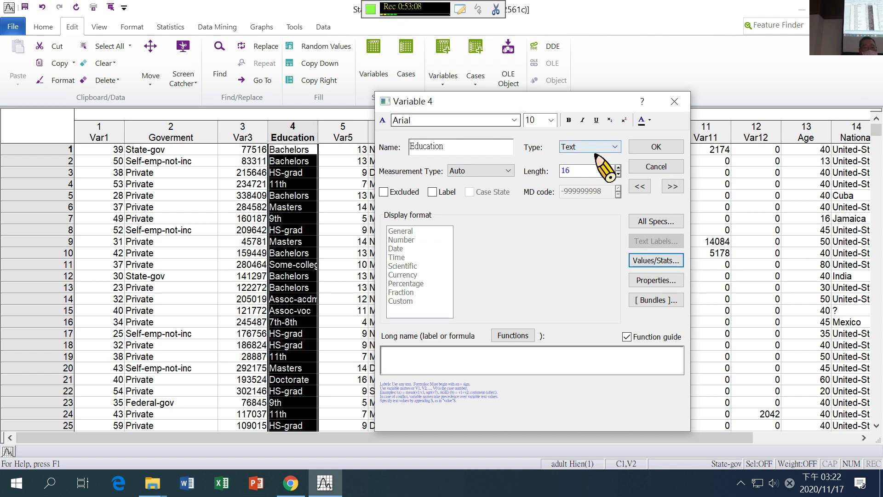
{"action": "left_click", "coordinate": [615, 147]}
{"action": "left_click", "coordinate": [594, 170]}
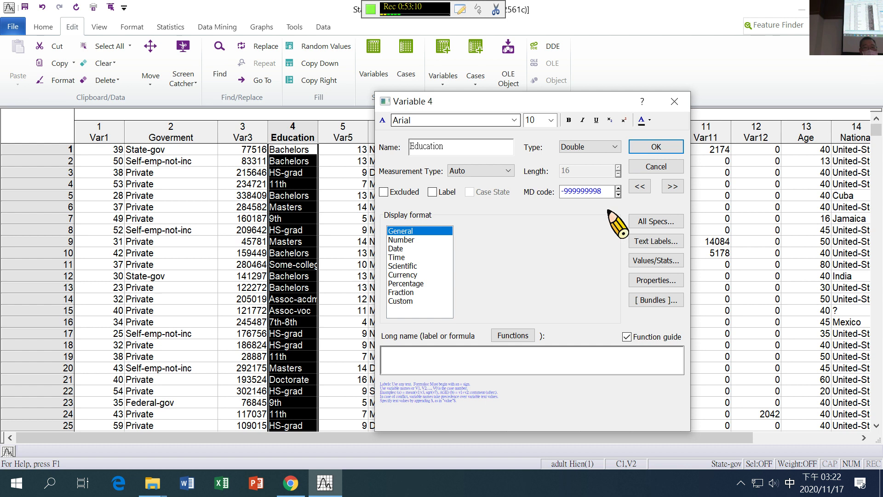
Step: Check the Education variable's full list of values, move on to Var5 and close its specifications without changes
{"action": "left_click", "coordinate": [646, 260]}
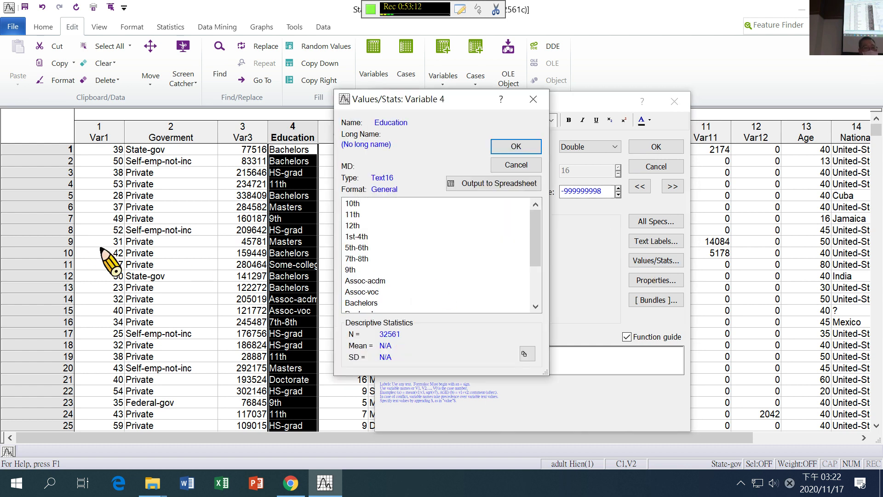
{"action": "left_click_drag", "start_coordinate": [536, 215], "coordinate": [536, 269]}
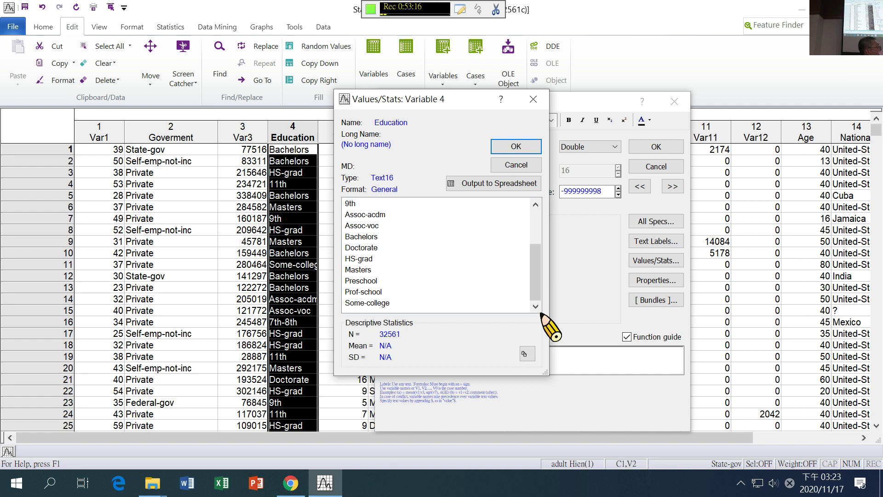
{"action": "left_click", "coordinate": [524, 165]}
{"action": "left_click", "coordinate": [673, 186]}
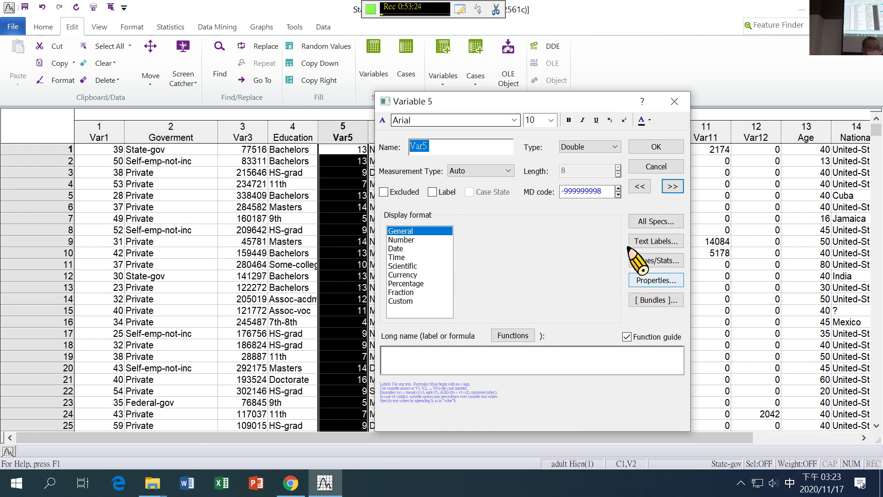
{"action": "left_click", "coordinate": [673, 186]}
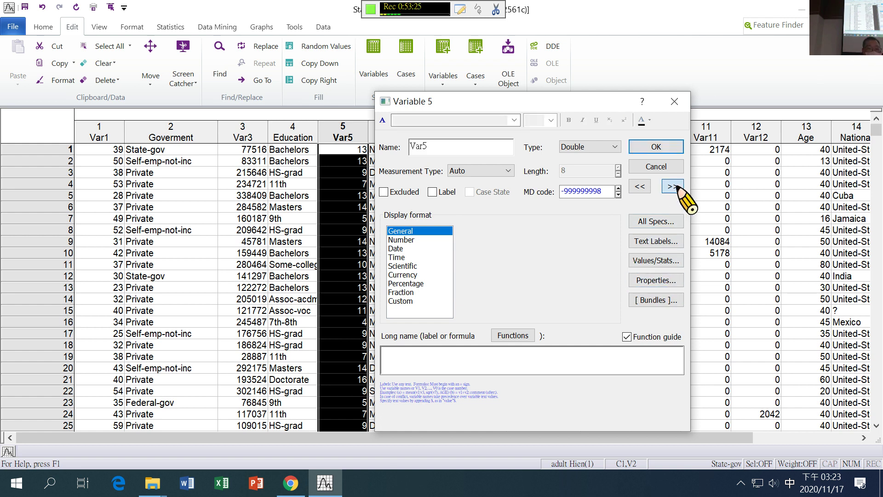
{"action": "left_click", "coordinate": [658, 166]}
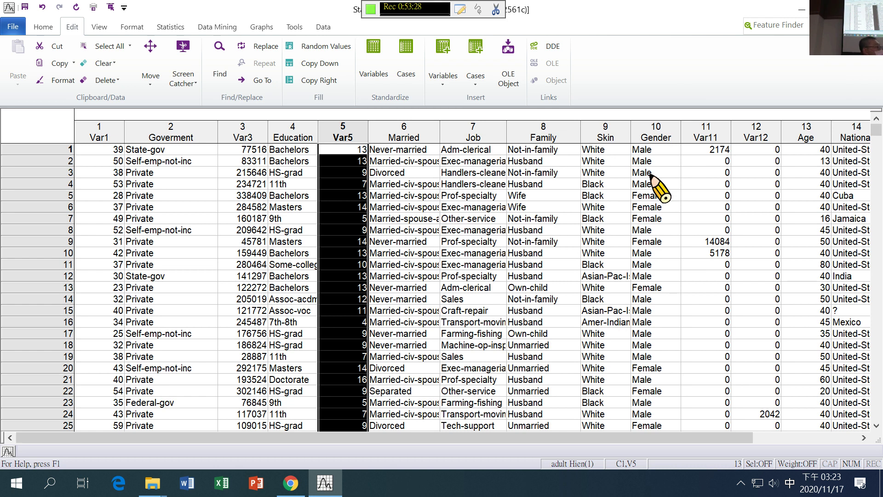